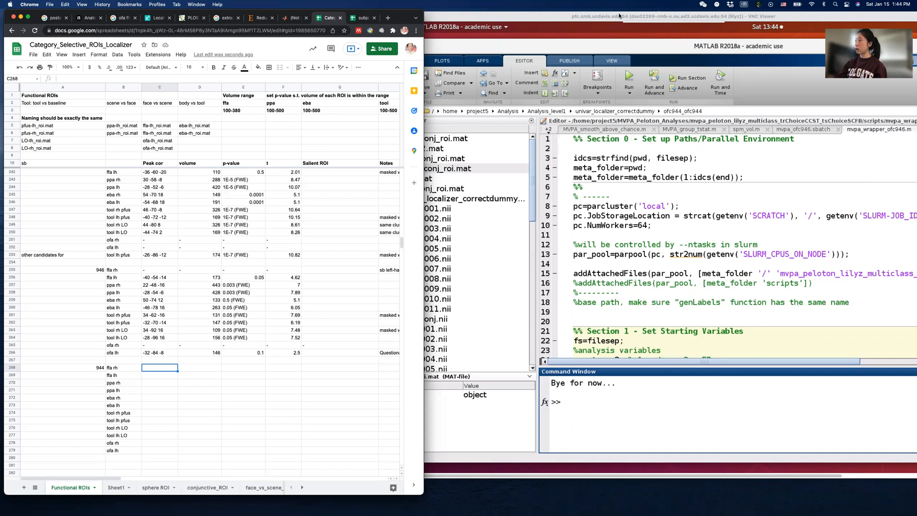
- Switch to MATLAB in VNC Viewer and launch SPM12 for fMRI with the command "spm fmri"
click(565, 474)
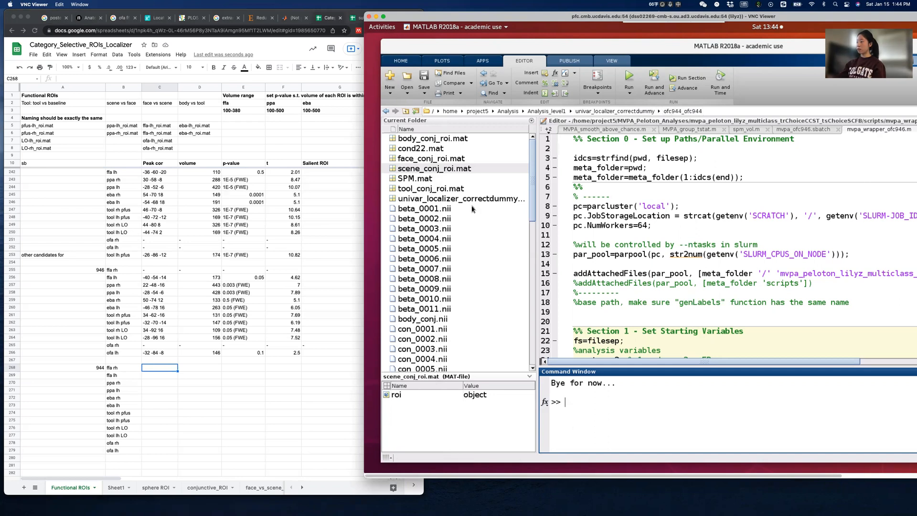
scroll(423, 297, down, 6)
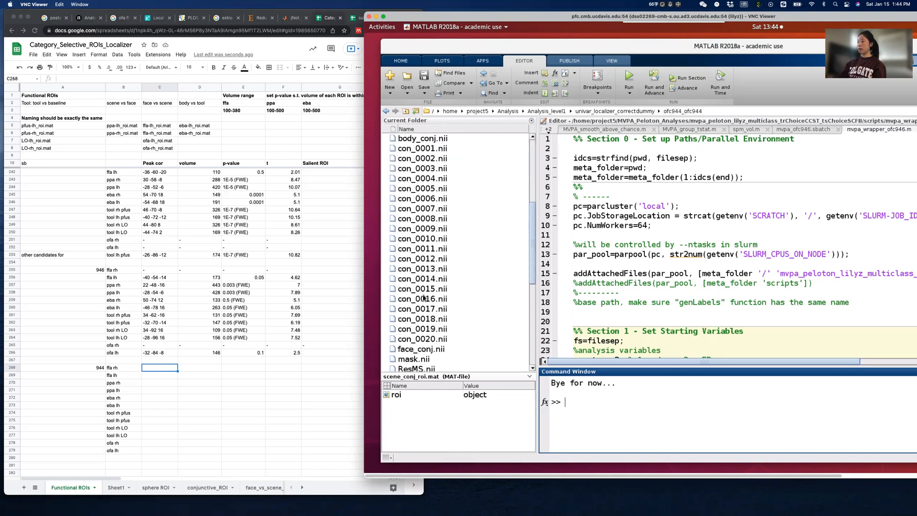
scroll(424, 297, up, 6)
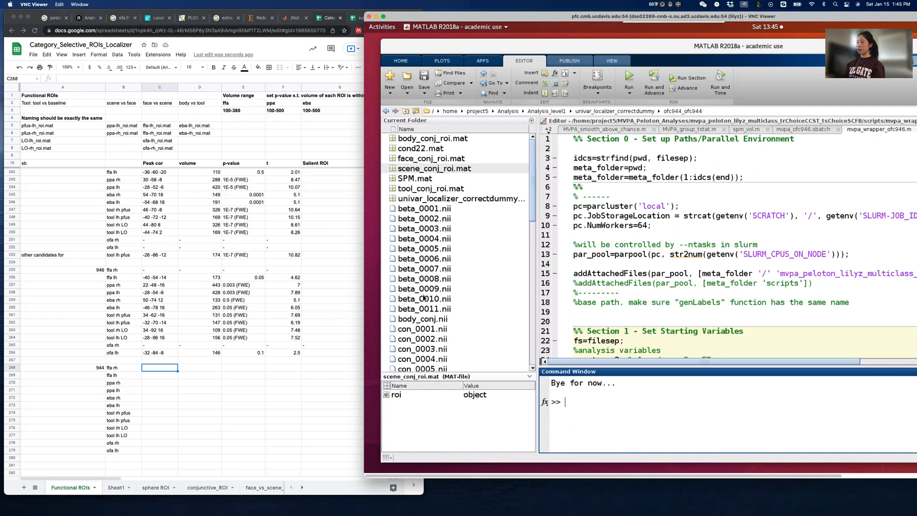
text(spm fmri)
key(Return)
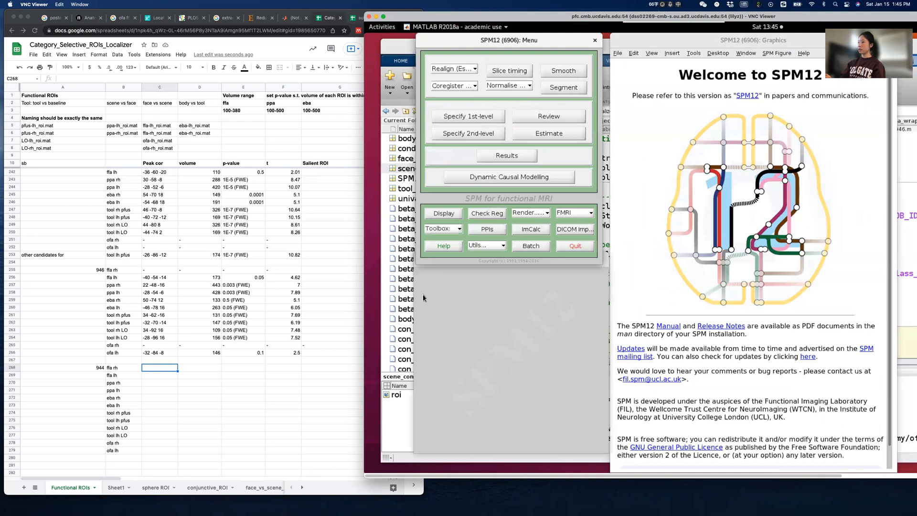
- Open the first-level results from the ofc944 analysis' SPM.mat file and choose the contrast face vs scene - All Sessions
click(514, 157)
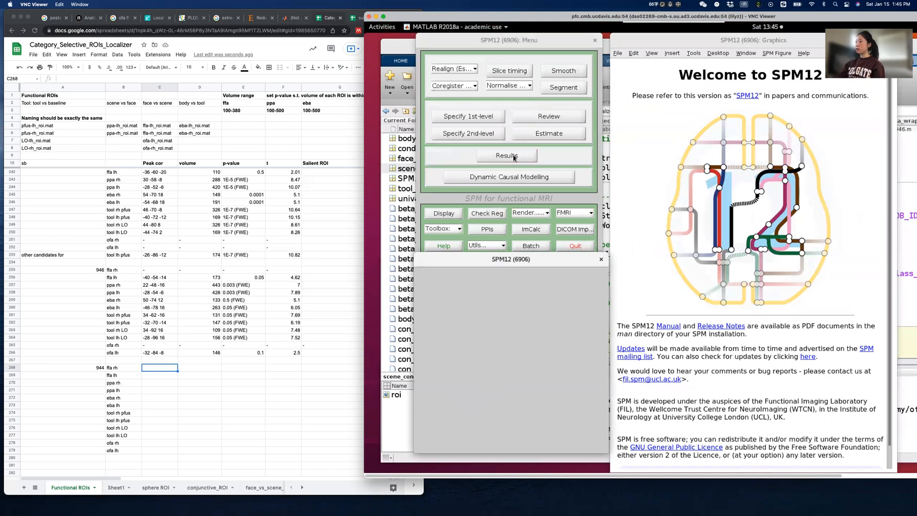
click(792, 105)
click(741, 214)
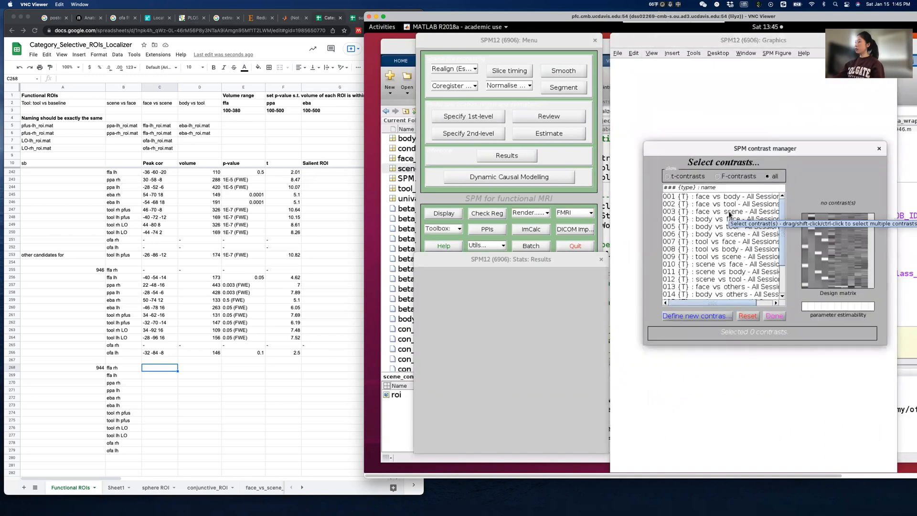
click(730, 213)
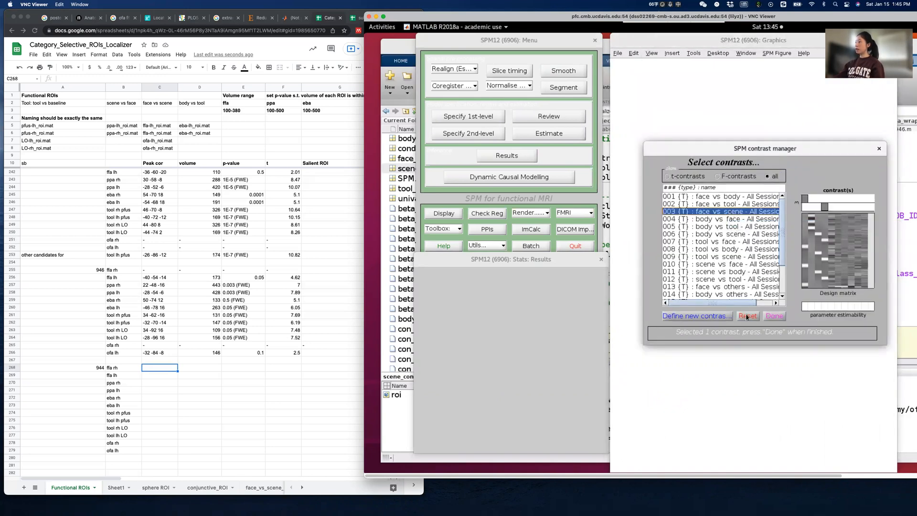
click(774, 317)
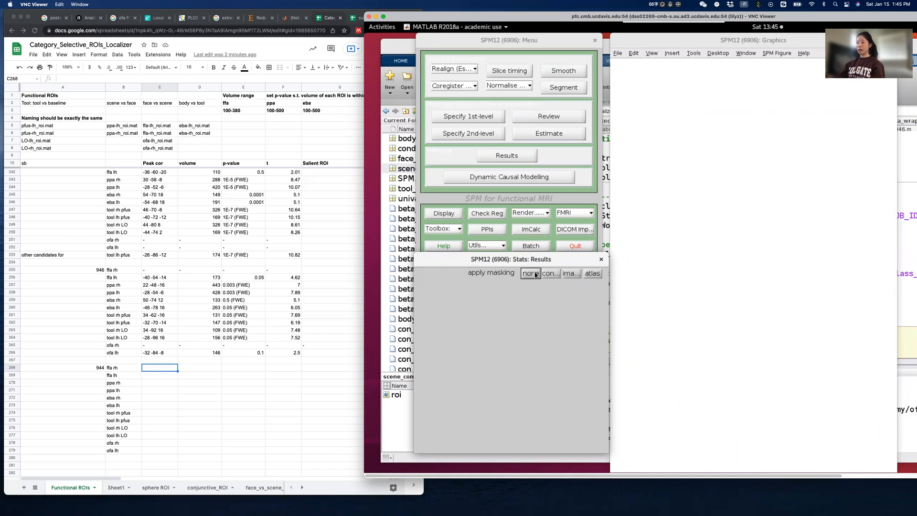
- Compute the contrast results without masking, at an uncorrected threshold of 0.001 and an extent threshold of 10 voxels
click(534, 274)
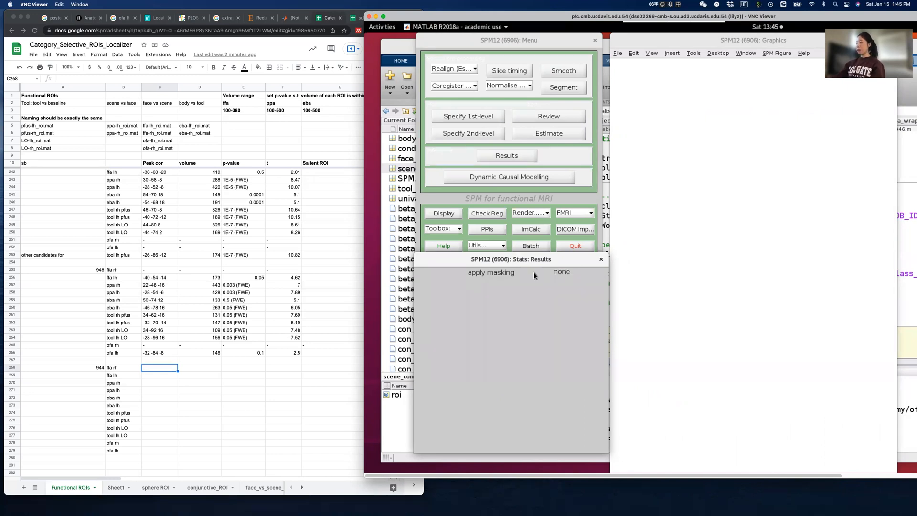
click(583, 284)
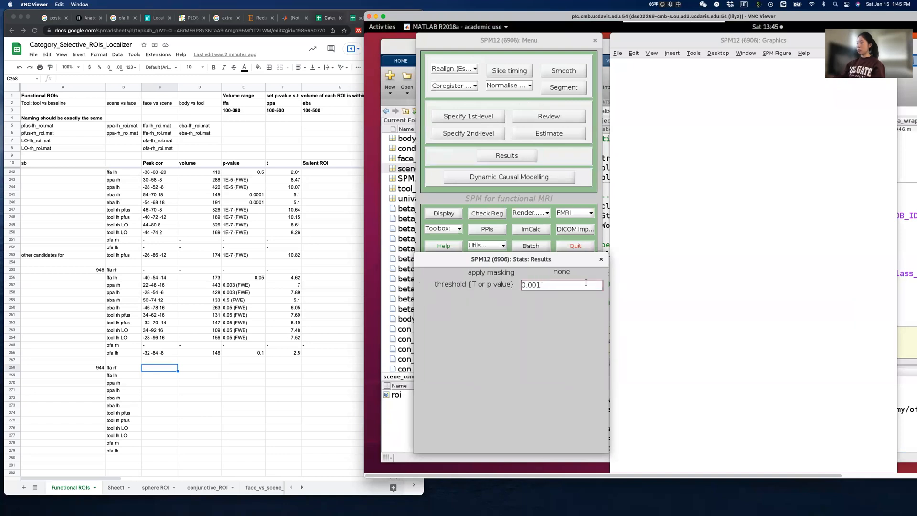
key(Return)
text(10)
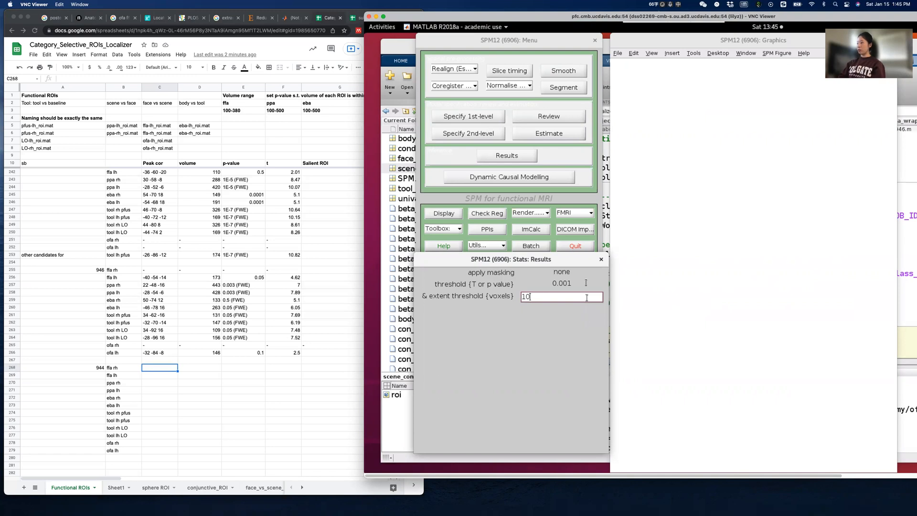
key(Return)
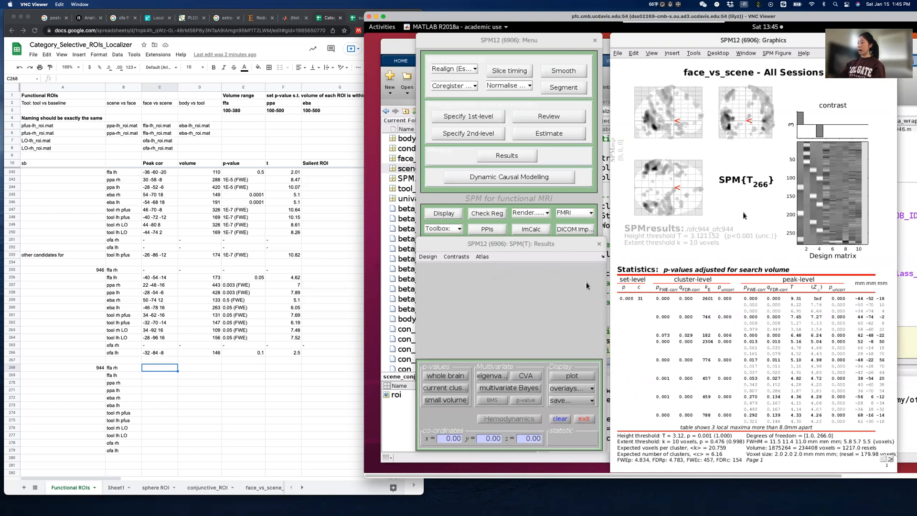
- Overlay the results as sections on the wmofc944 anatomical image from the /home/project5/fMRI/ofc944_ofc944/anat folder
click(592, 393)
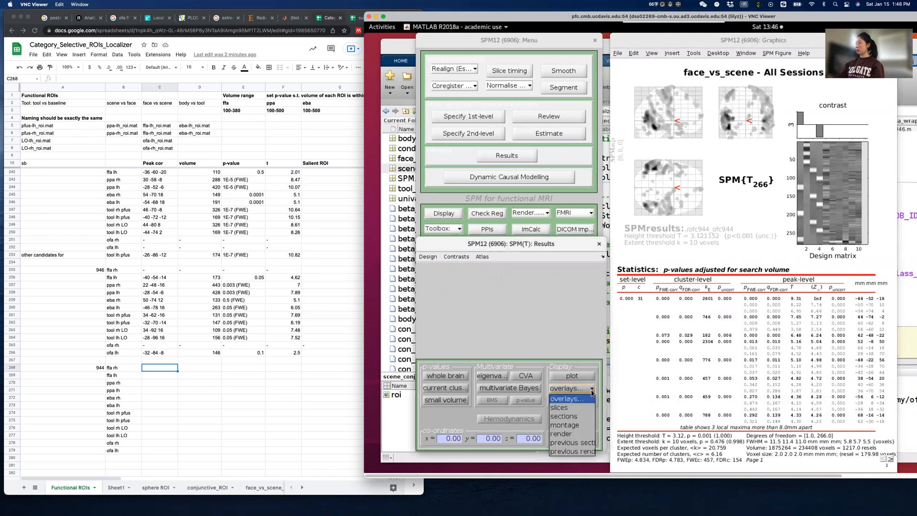
click(576, 418)
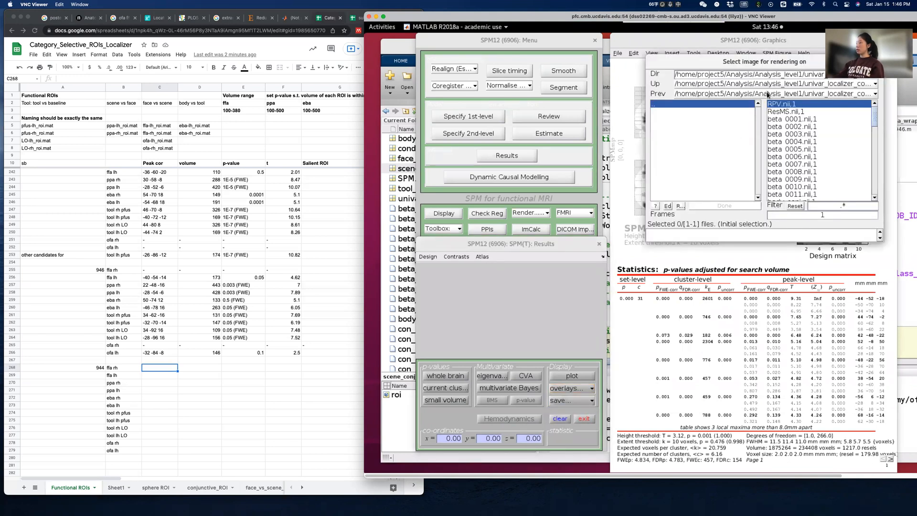
click(767, 94)
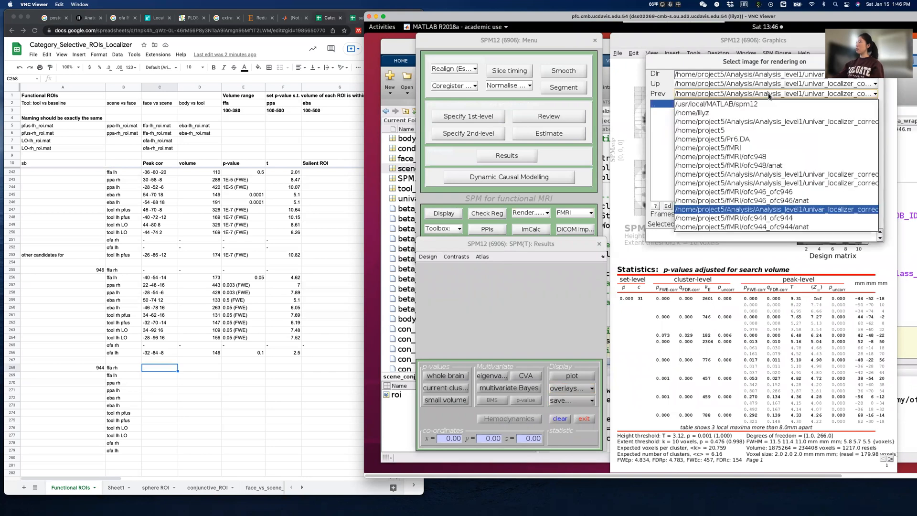
click(751, 149)
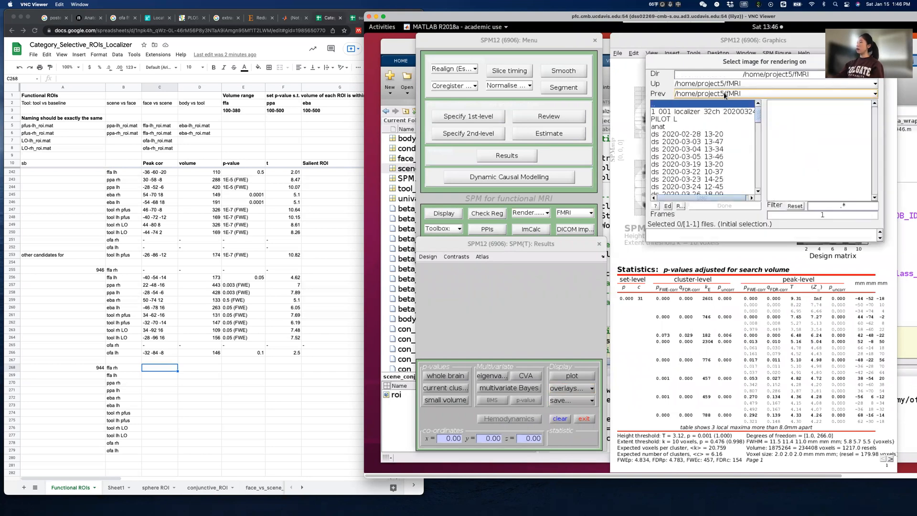
scroll(693, 143, down, 10)
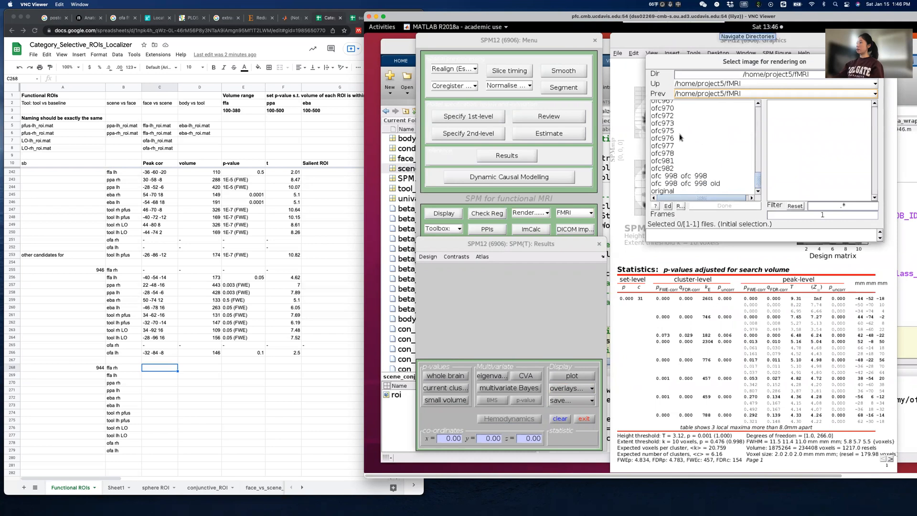
scroll(676, 132, up, 5)
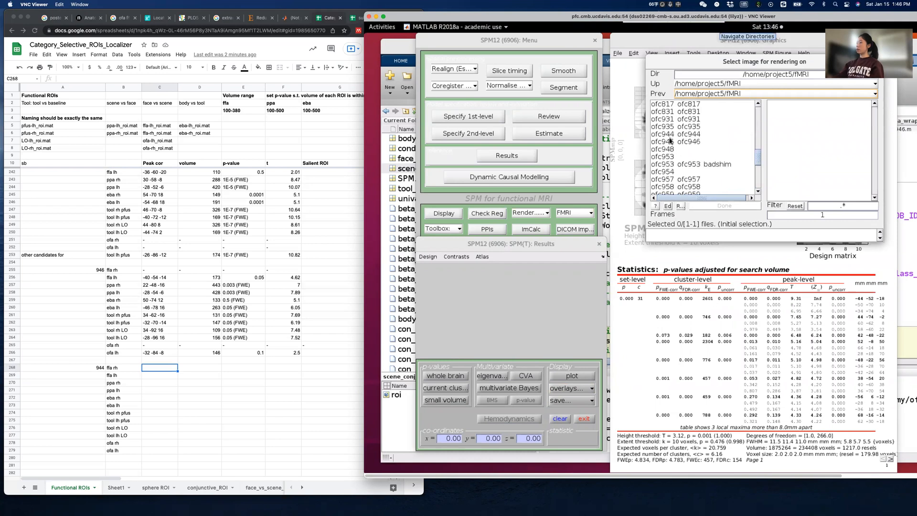
click(680, 136)
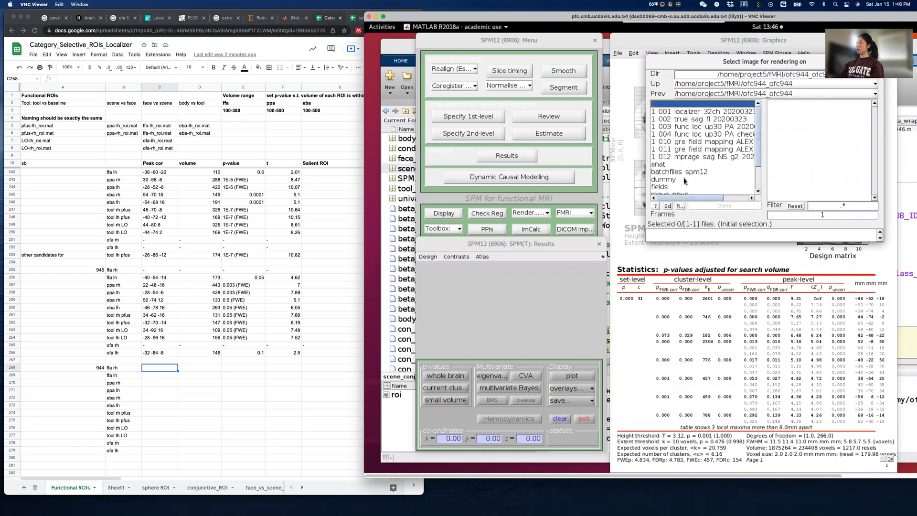
click(661, 165)
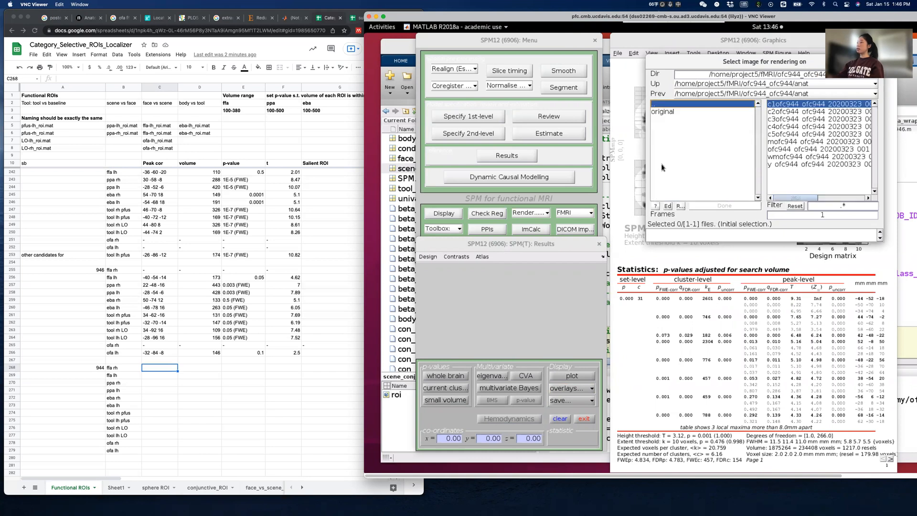
click(783, 158)
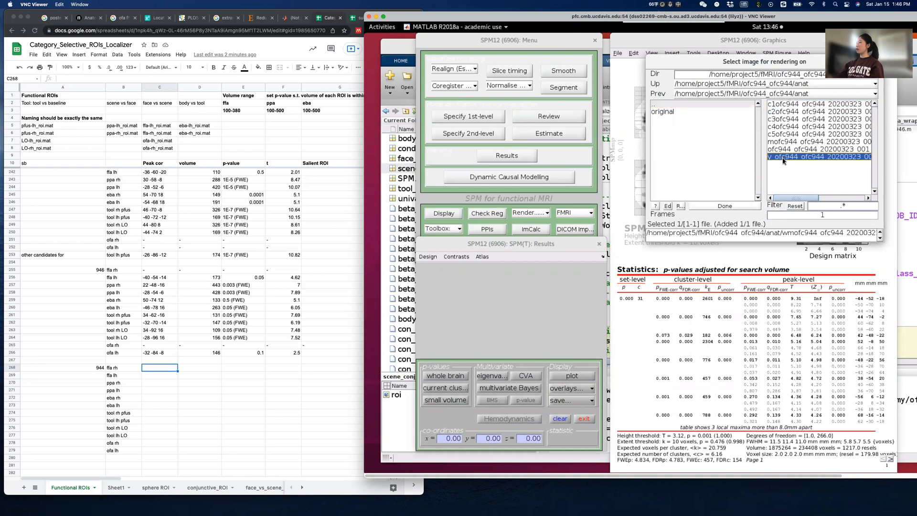
click(741, 208)
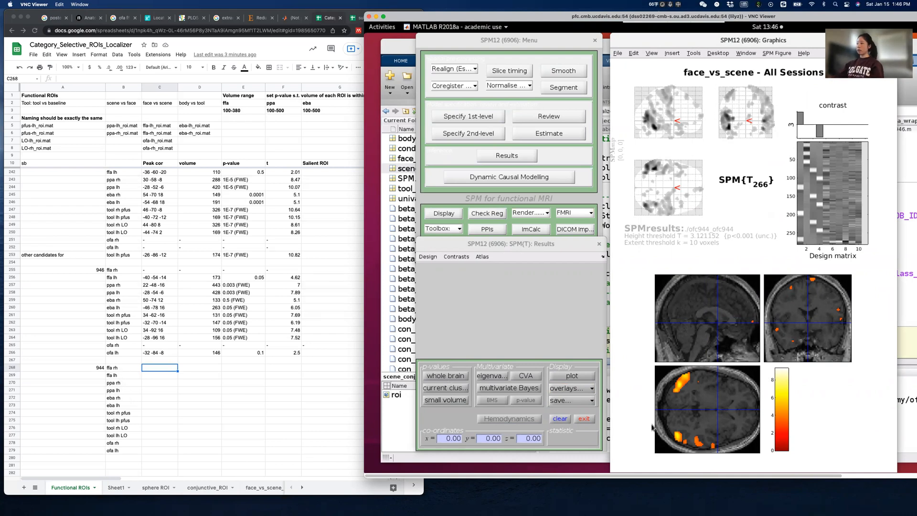
- Move the crosshair to the right-hemisphere FFA cluster, go to its nearest local maximum and show the current cluster's statistics
click(833, 328)
click(691, 335)
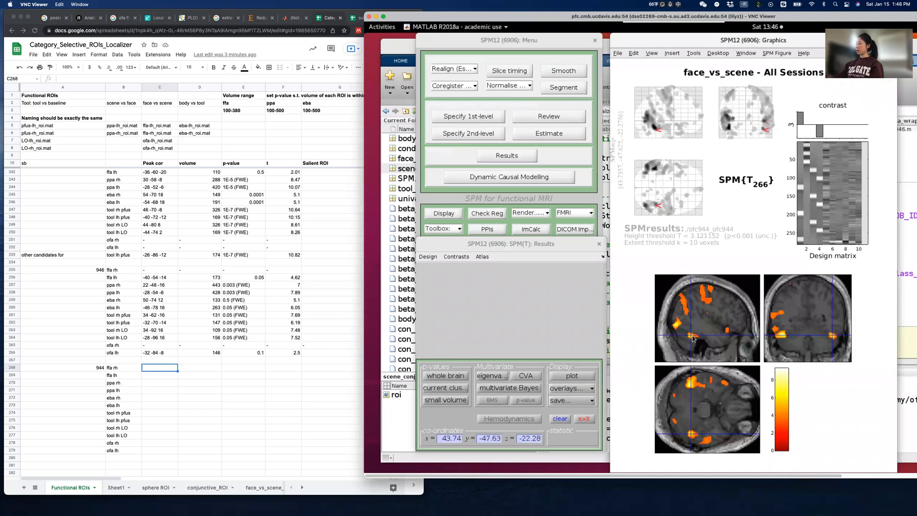
click(693, 435)
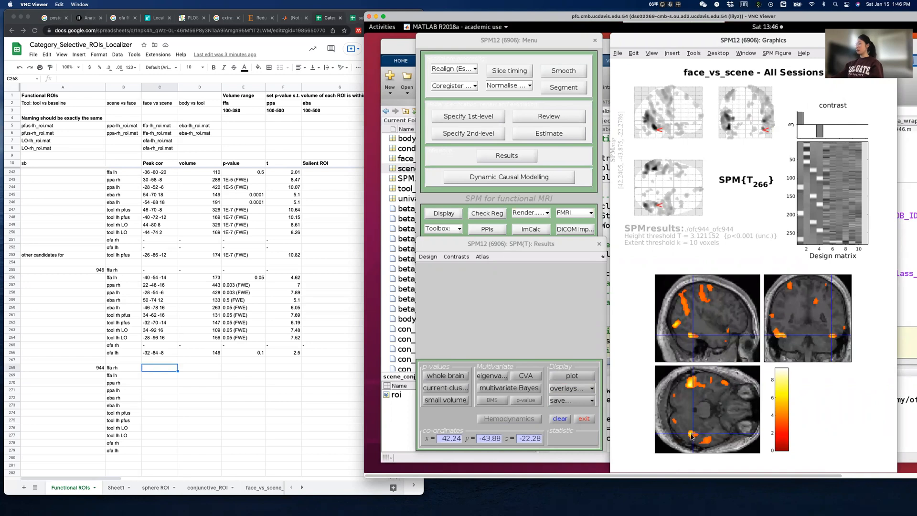
click(691, 335)
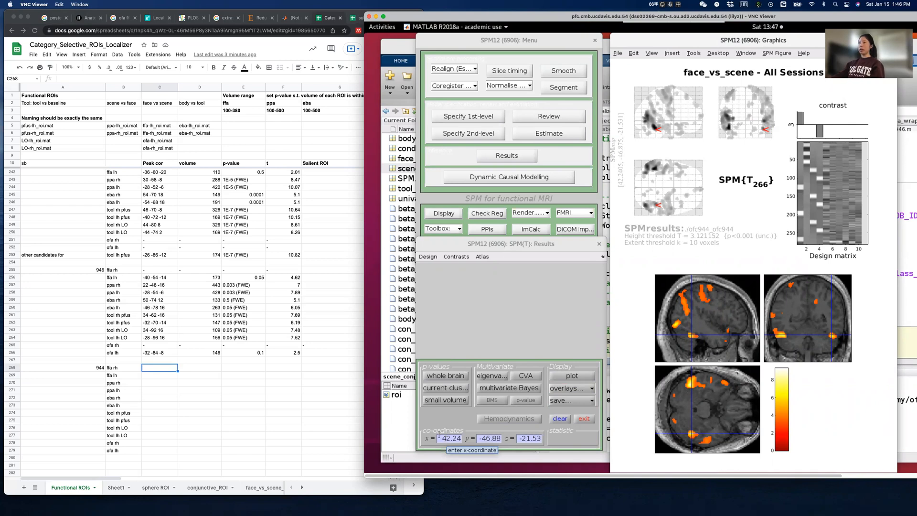
right_click(722, 209)
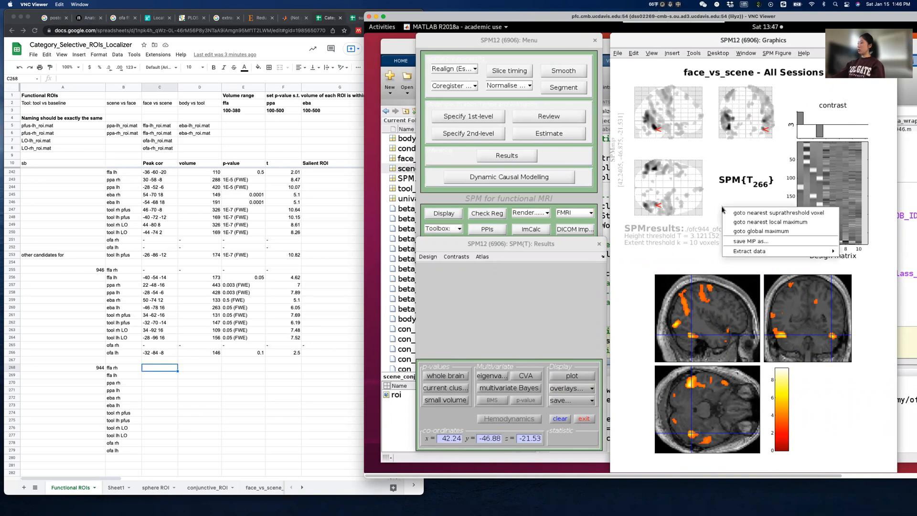
click(756, 223)
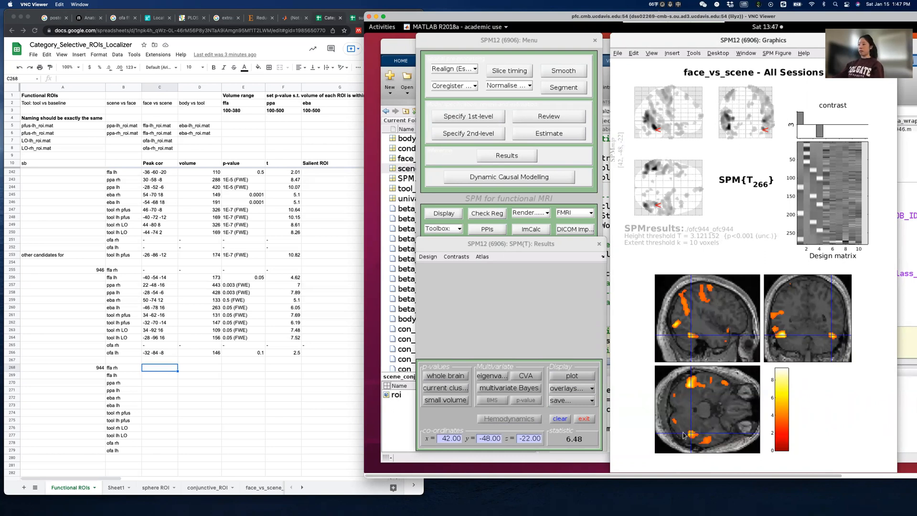
click(438, 390)
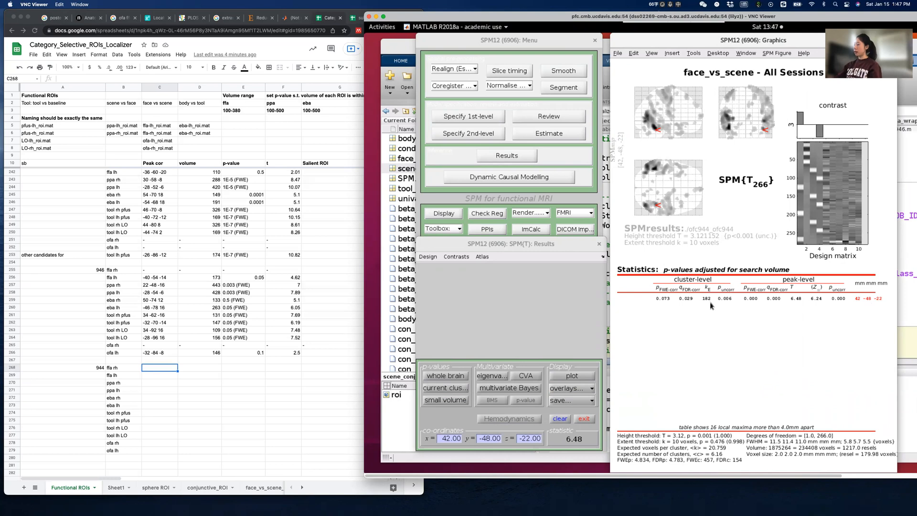
- In the Category_Selective_ROIs_Localizer spreadsheet, enter peak coordinates 42 -48 -22 and volume 182 for subject 944's ffa rh
double_click(161, 368)
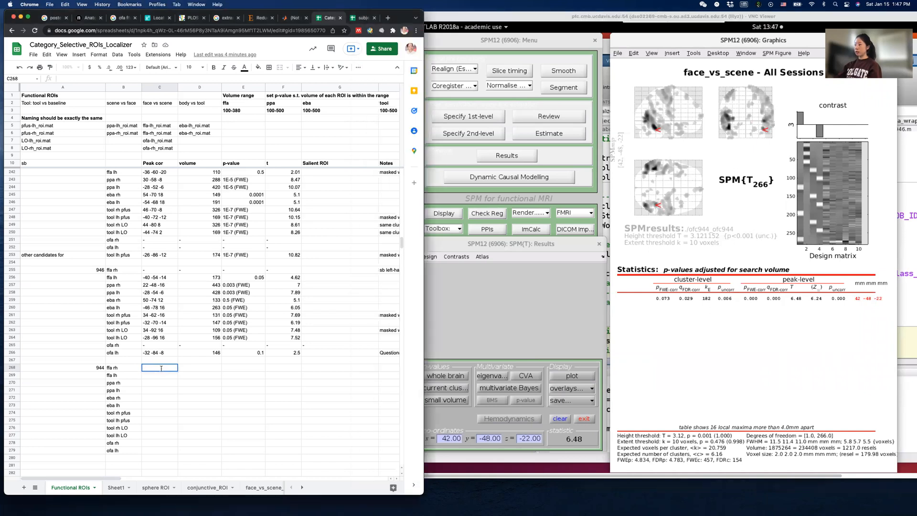
text(42)
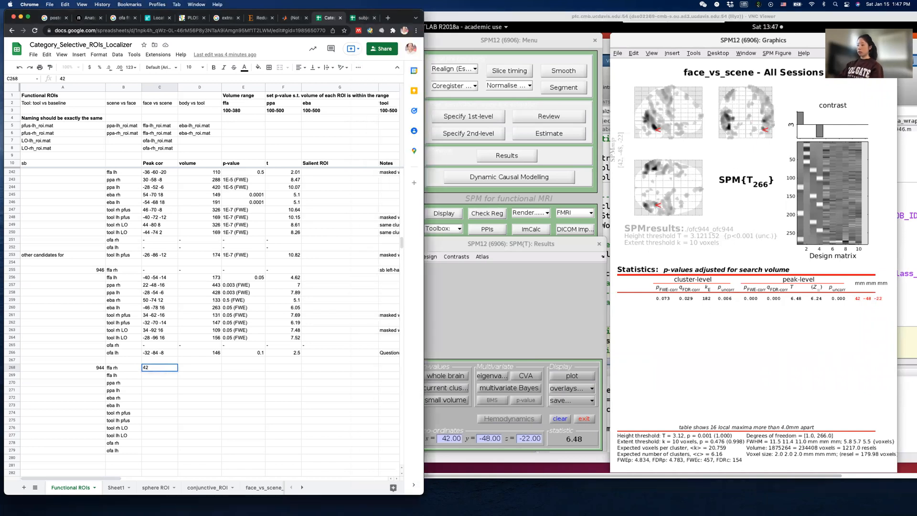
text( -48 -22)
key(Tab)
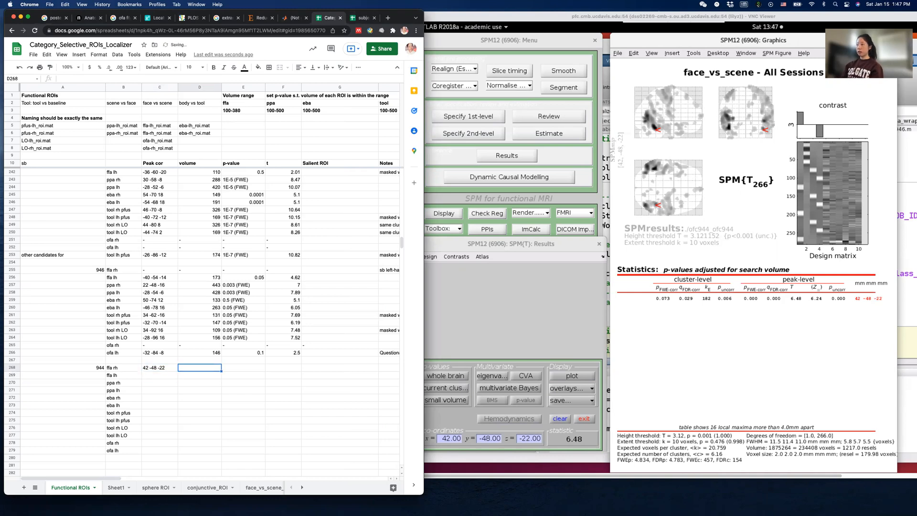
text(182)
key(Tab)
- Record a p-value of 0.001 and a t value of 6.48 in subject 944's ffa rh row
text(0.001)
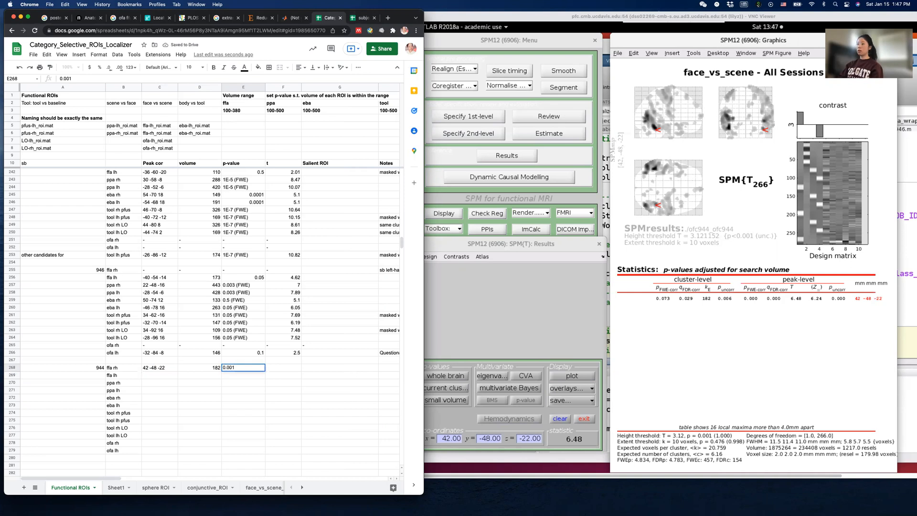
key(Return)
key(Tab)
key(Up)
text(6.48)
key(Tab)
key(Tab)
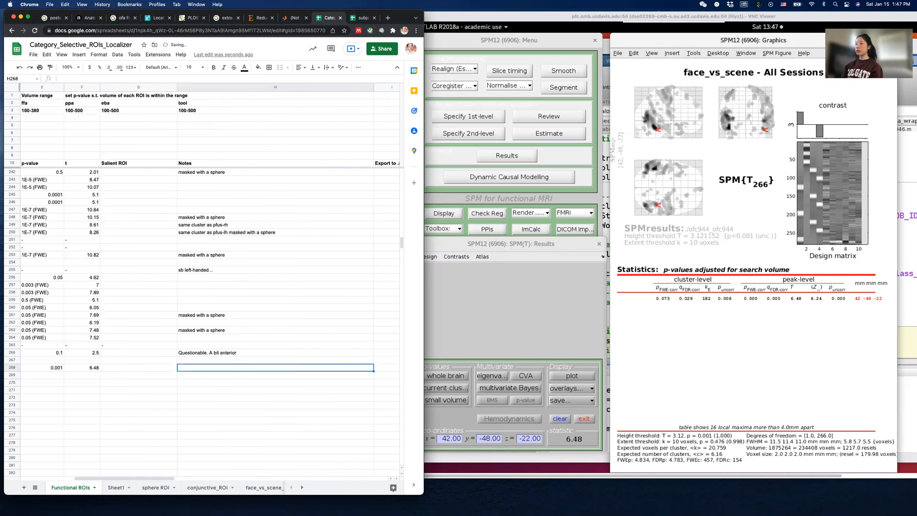
key(Home)
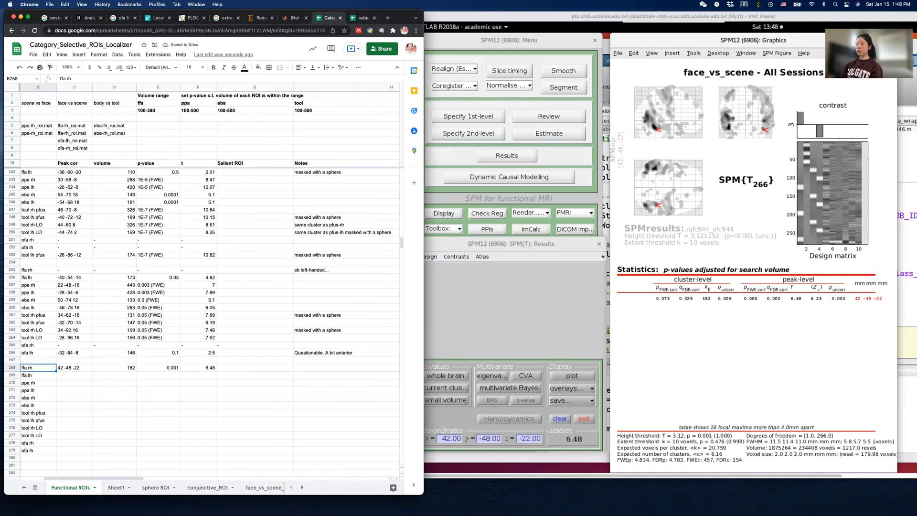
- Redisplay the previous sections overlay, move the crosshair to the left-hemisphere FFA cluster's nearest local maximum and show the current cluster's statistics
click(572, 388)
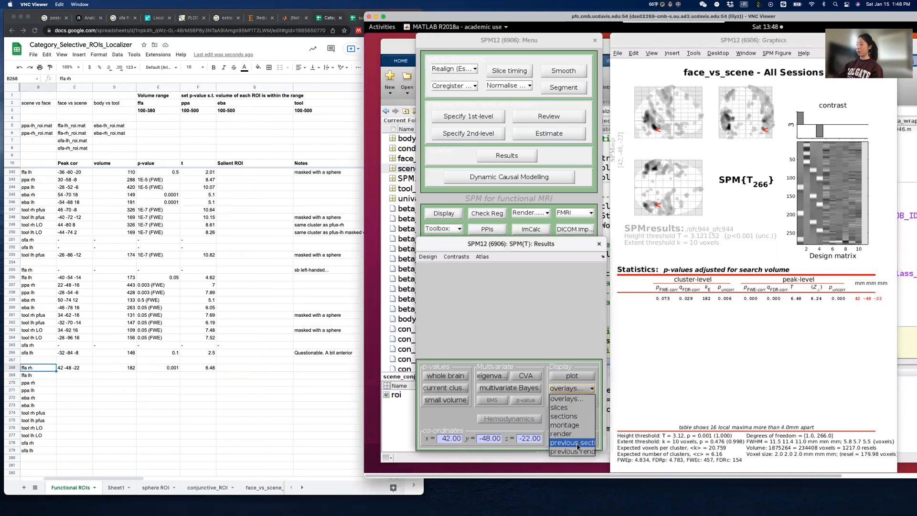
click(577, 443)
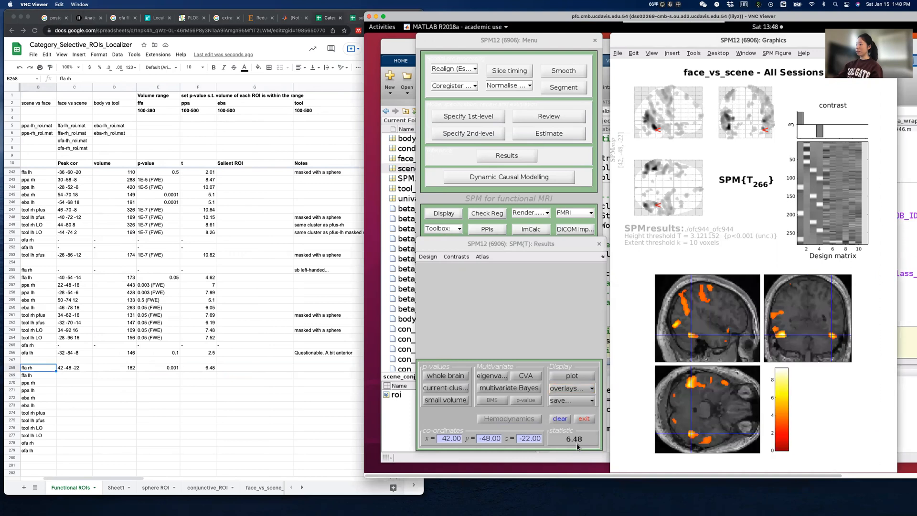
click(691, 385)
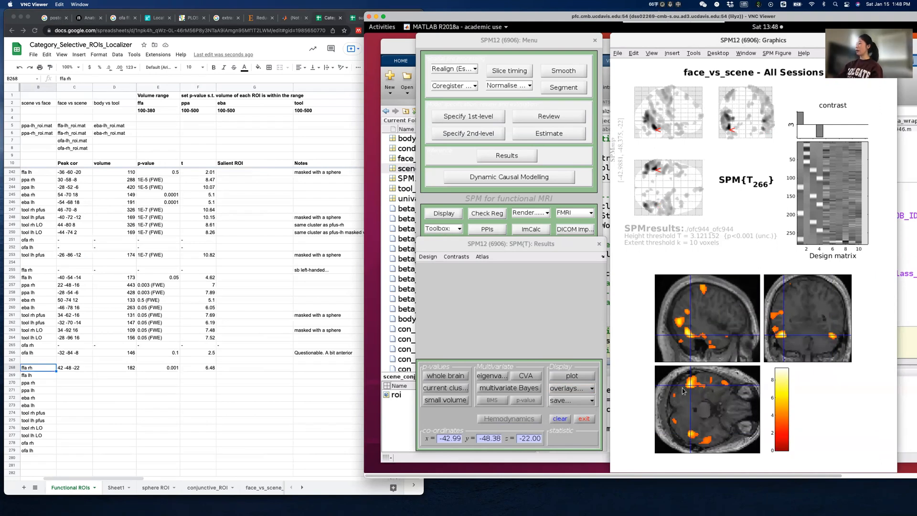
right_click(720, 206)
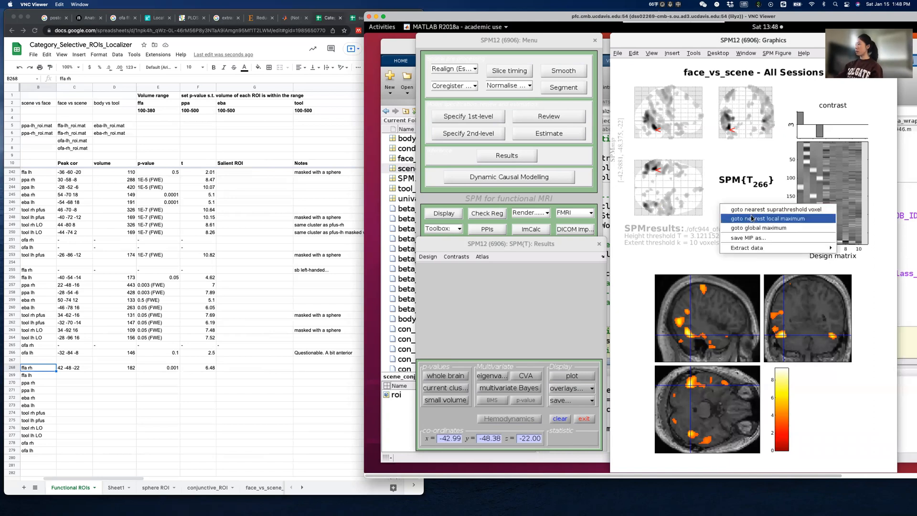
click(749, 213)
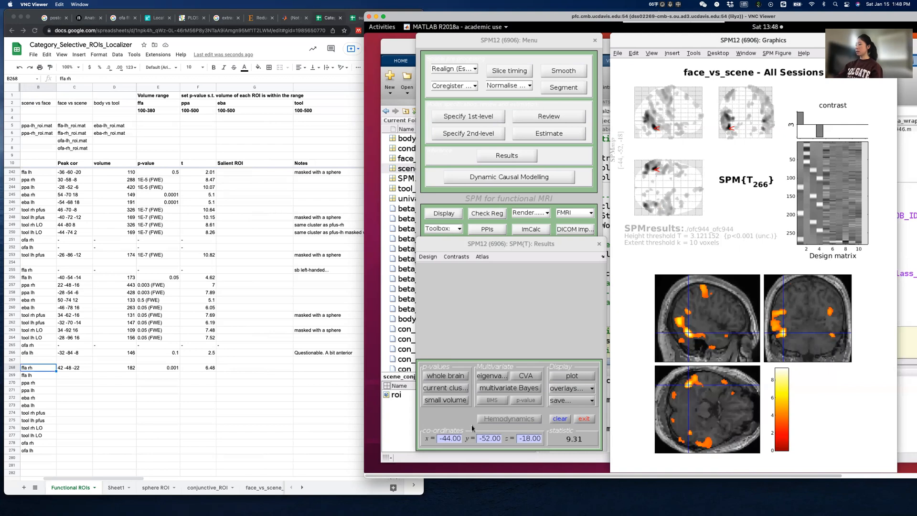
click(457, 392)
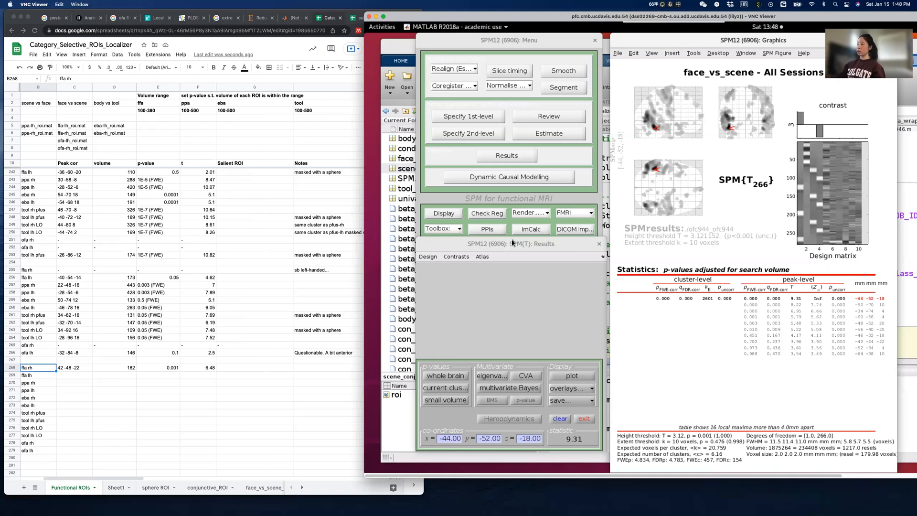
- Set the contrast's significance level to 0.05 (FWE)
click(456, 257)
mouse_move(474, 307)
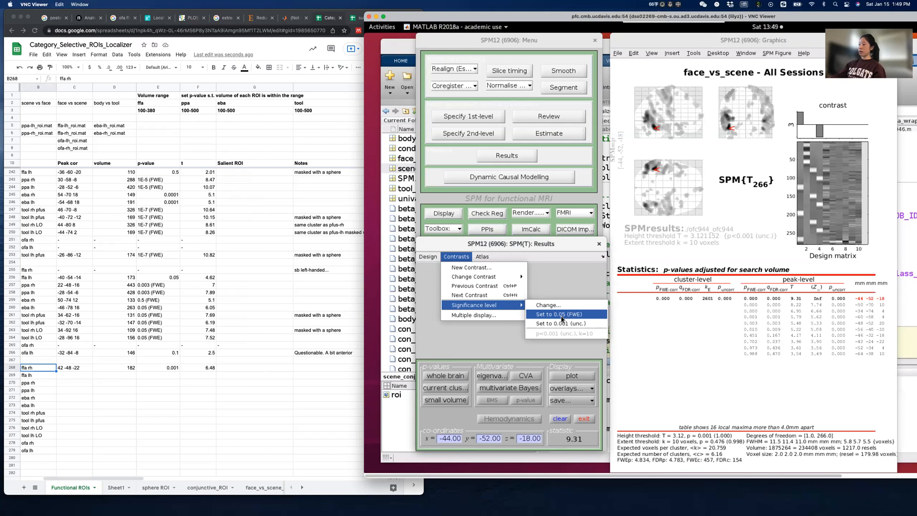
click(561, 317)
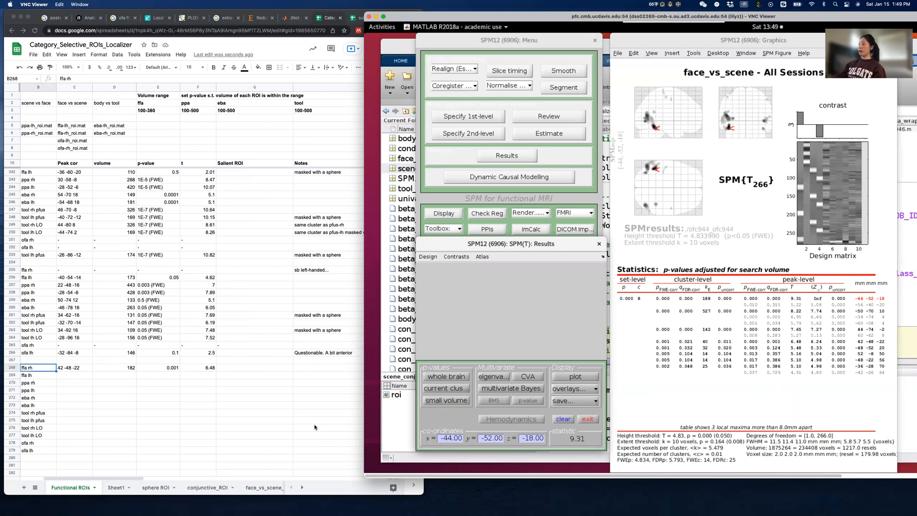
- In the localizer spreadsheet, enter peak coordinates -44 -52 -18 and volume 188 for subject 944's ffa lh
click(70, 375)
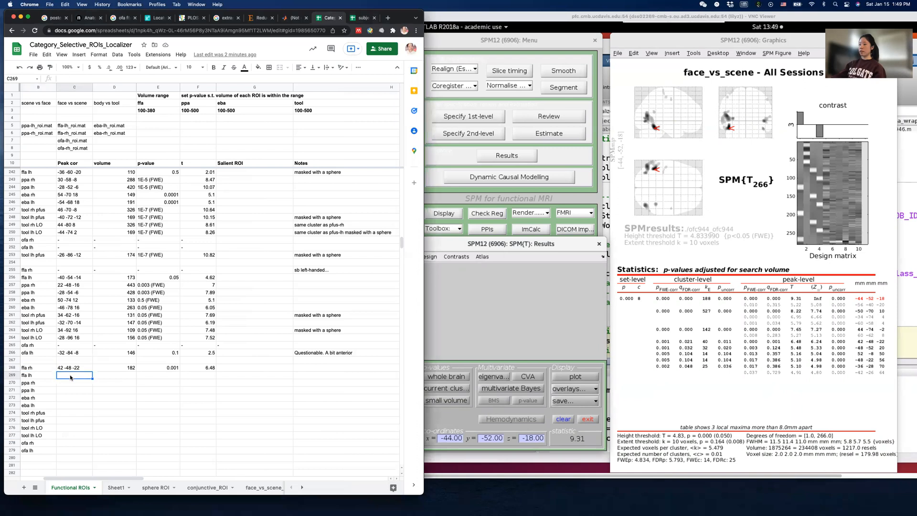
text(-44 -52)
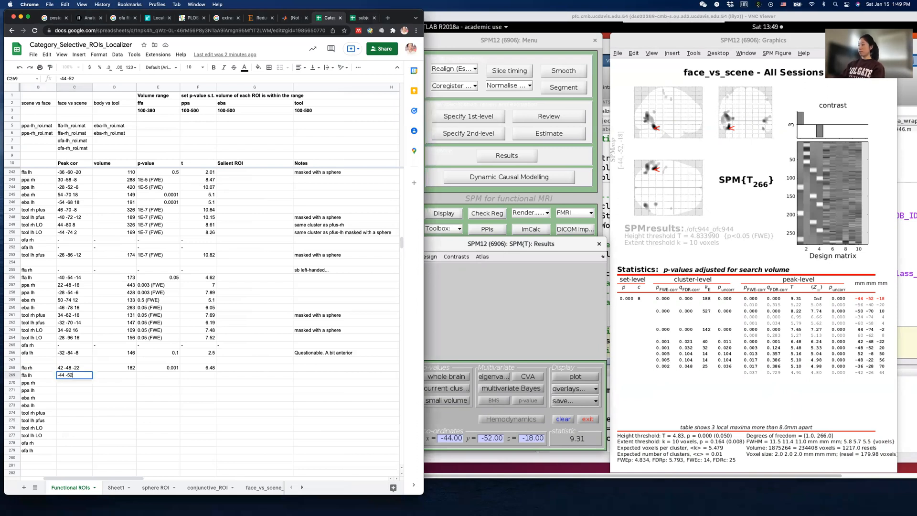
text( -18)
key(Tab)
text(188)
key(Tab)
- Record a p-value of 0.05 (FWE) and a t value of 9.31 in subject 944's ffa lh row
text(0.0)
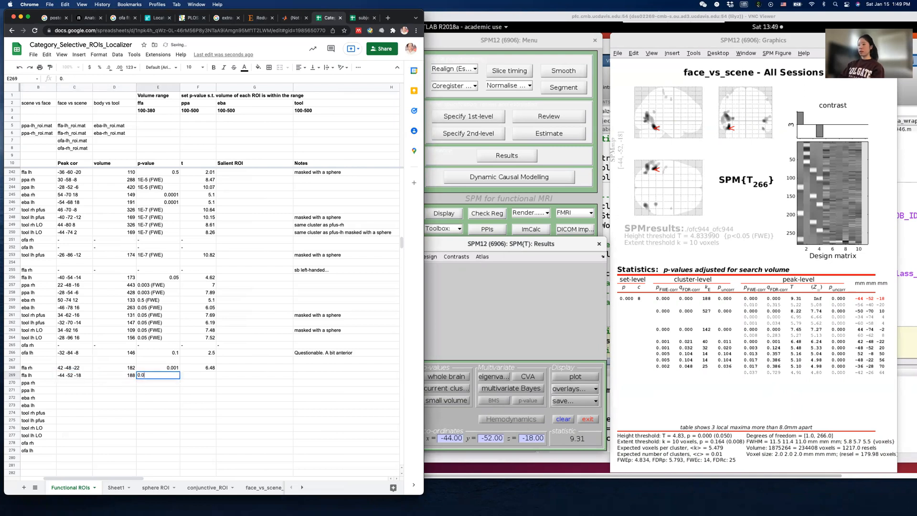
text(5 (FWE))
key(Tab)
text(9.31)
key(Return)
key(Up)
key(Right)
key(Left)
key(Left)
key(Left)
key(Left)
key(Left)
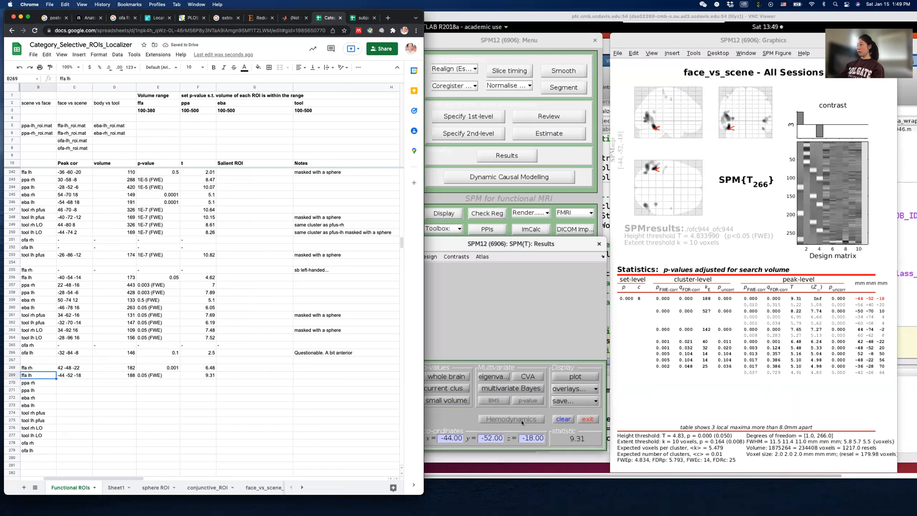
- Show the previous sections overlay at the new threshold, and launch the MarsBaR toolbox from the MATLAB command window with marsbar
click(590, 385)
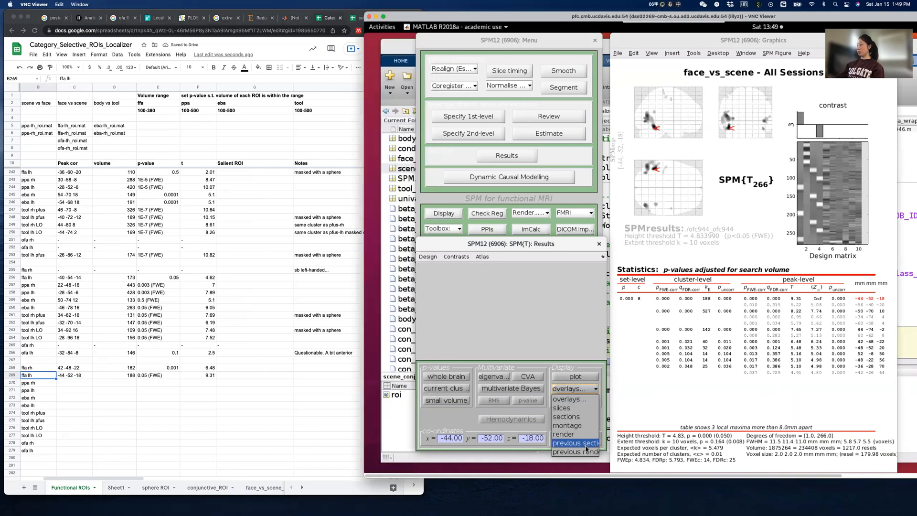
click(587, 444)
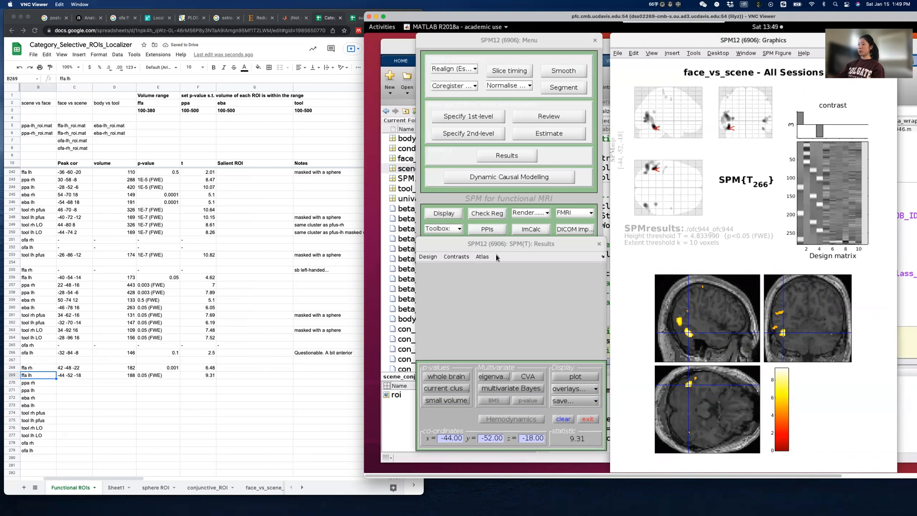
click(400, 48)
click(584, 438)
text(marsbar)
key(Return)
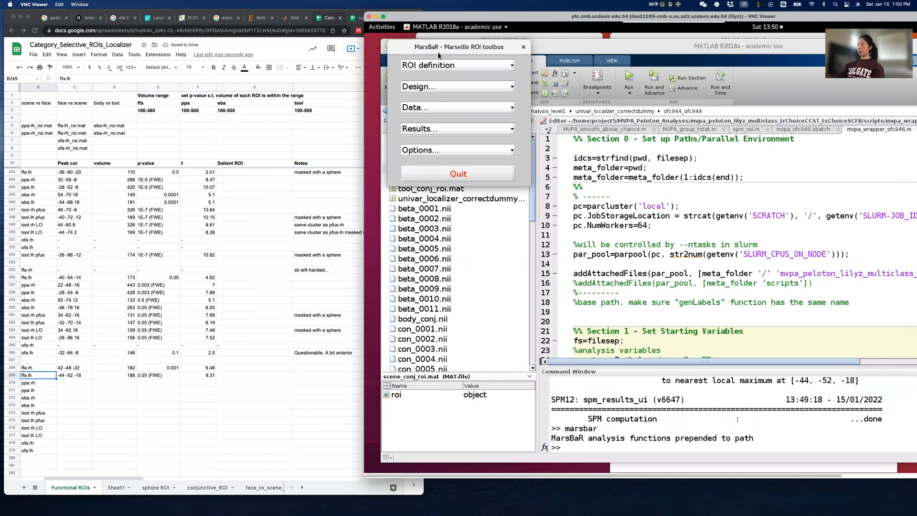
- Get SPM clusters in MarsBaR and write the single cluster at -44 -52 -18 as an ROI, keeping the default description
click(452, 67)
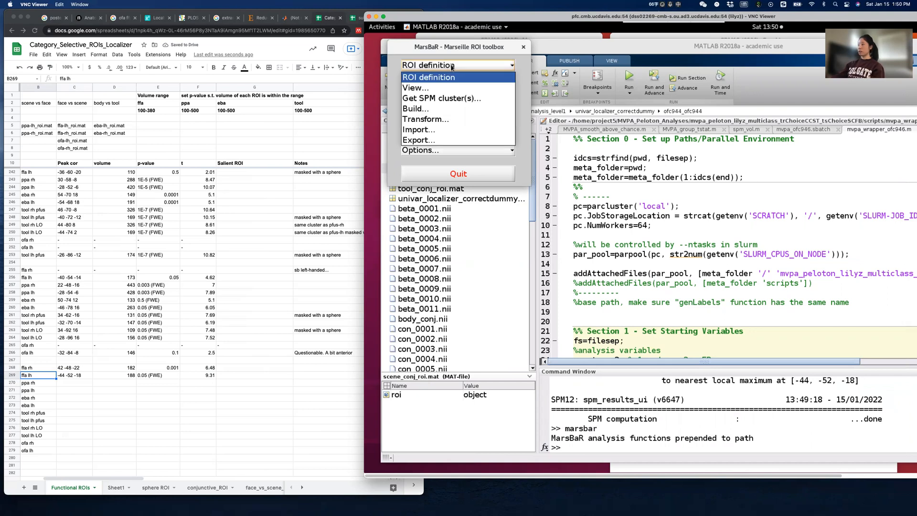
click(452, 98)
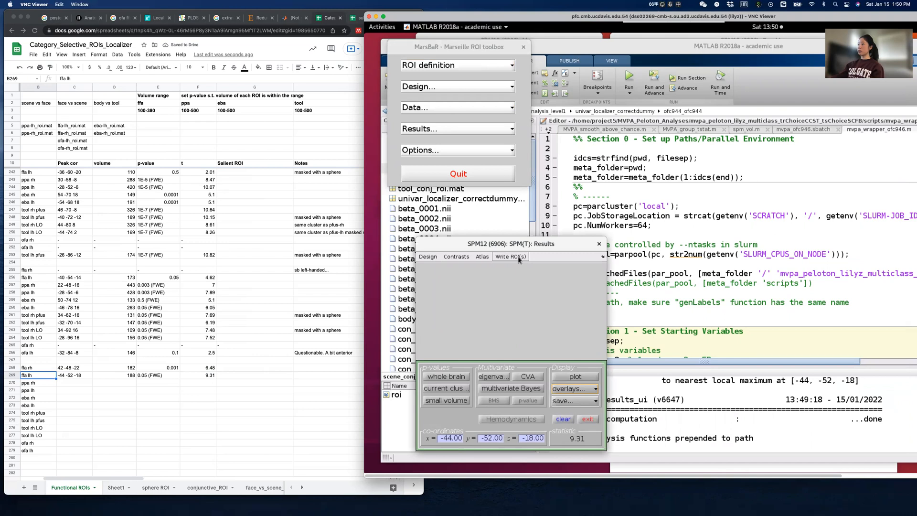
click(518, 256)
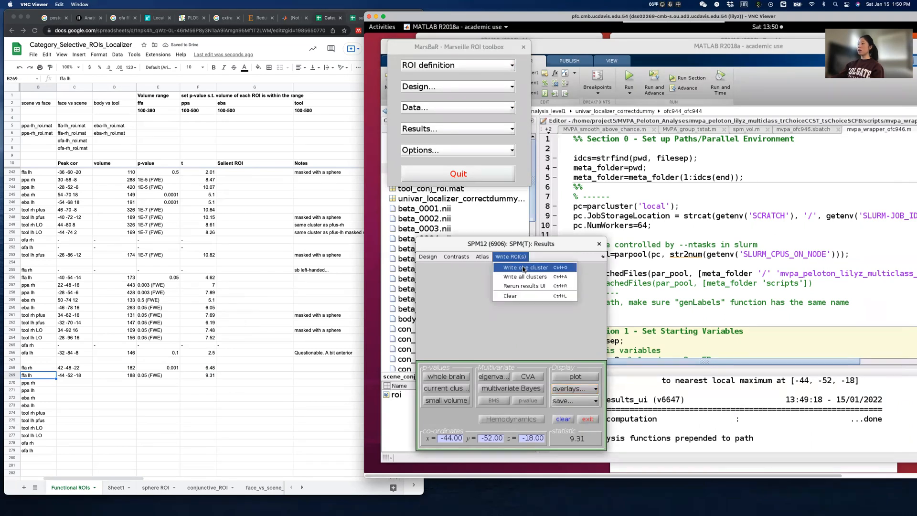
click(524, 268)
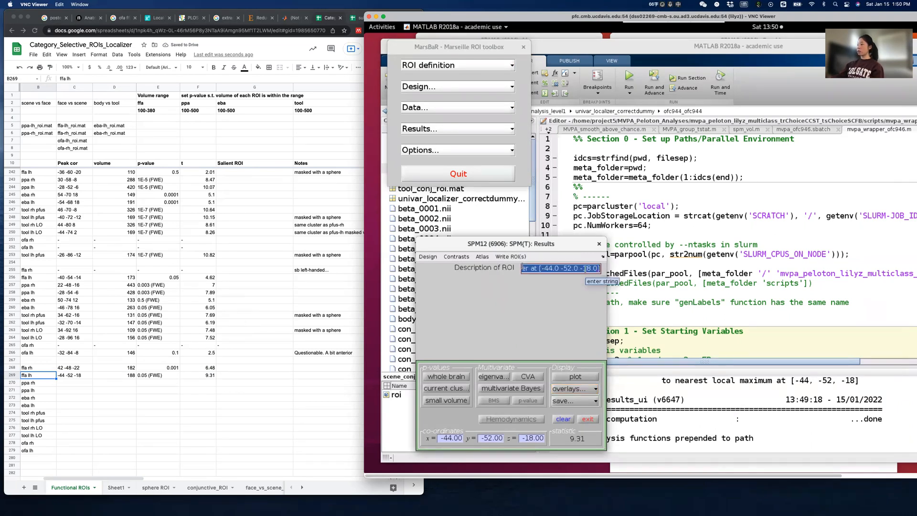
key(Return)
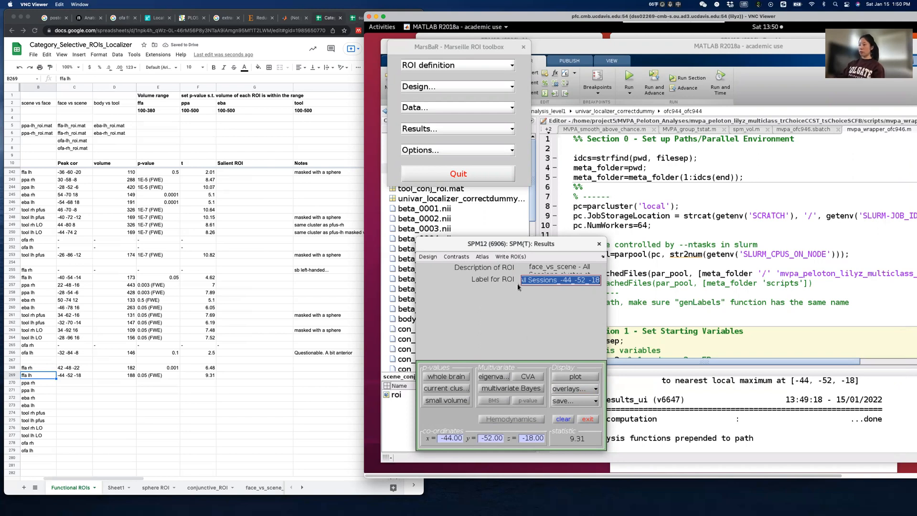
- Label the ROI ffa-lh and save it as ffa-lh_roi.mat in the ofc944_ofc944 folder
text(ffa=)
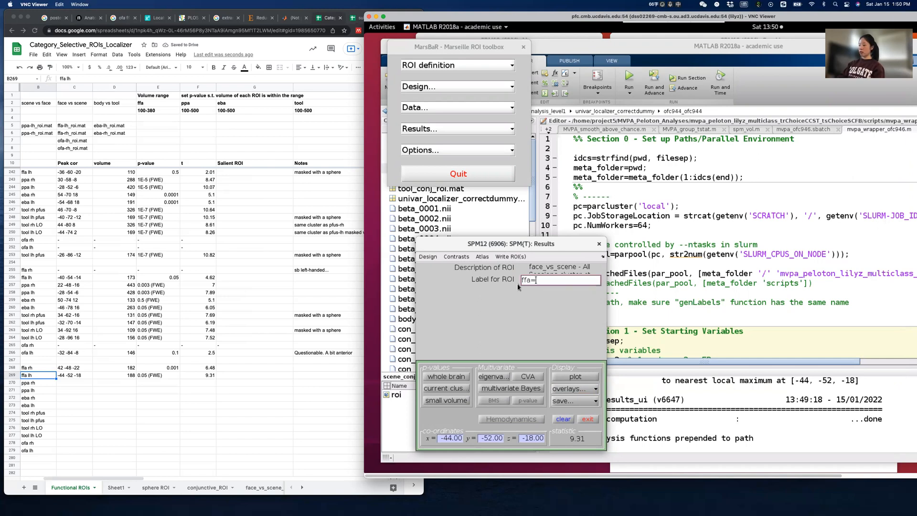
key(BackSpace)
text(-lh)
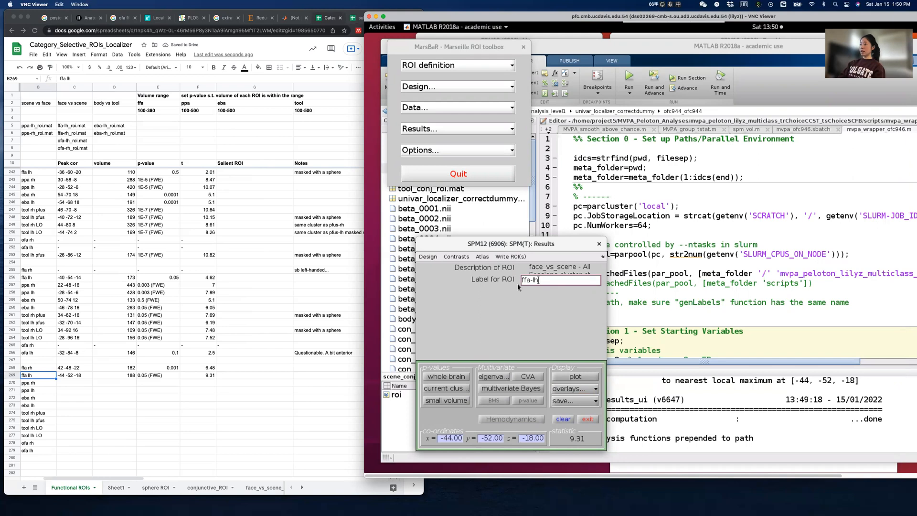
key(Return)
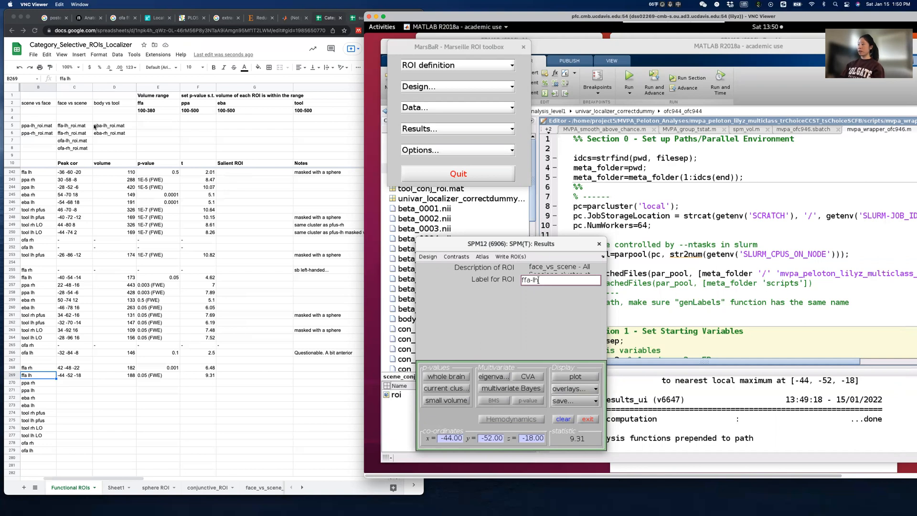
key(Return)
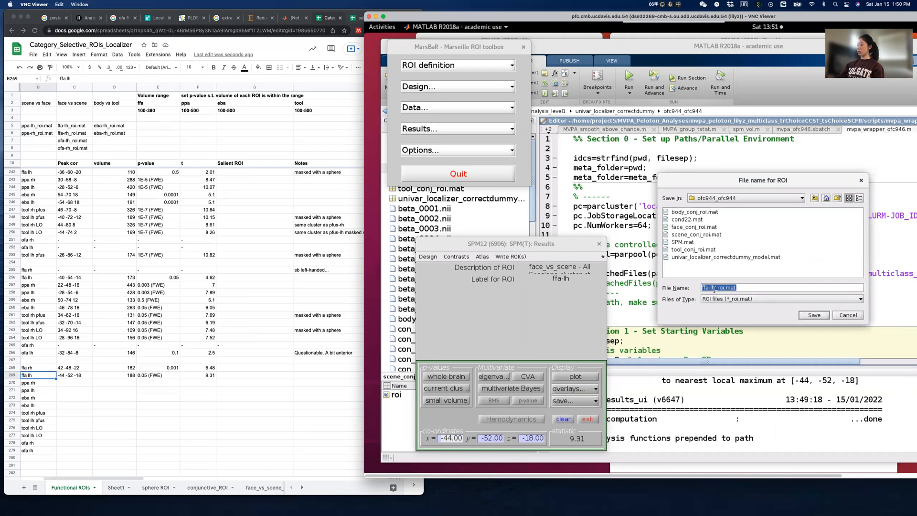
click(815, 315)
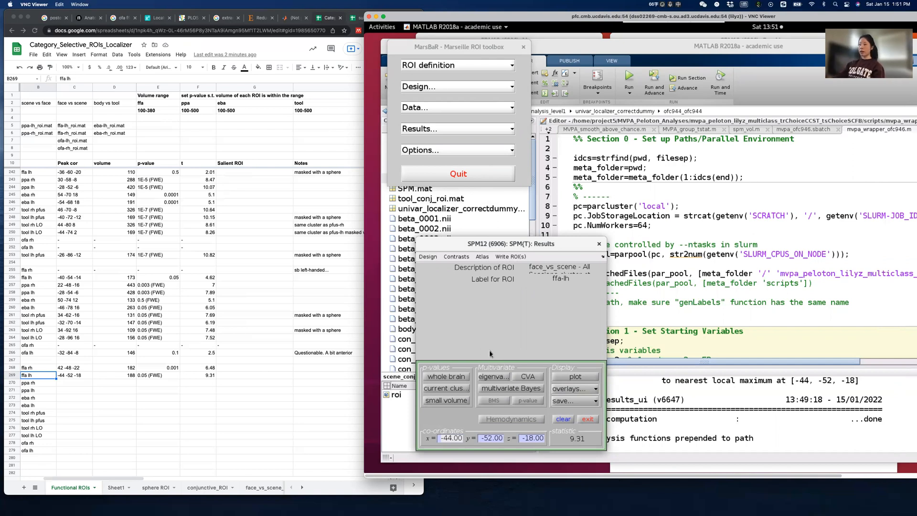
- Set the contrast's significance level to 0.001 (unc.)
click(461, 258)
mouse_move(515, 311)
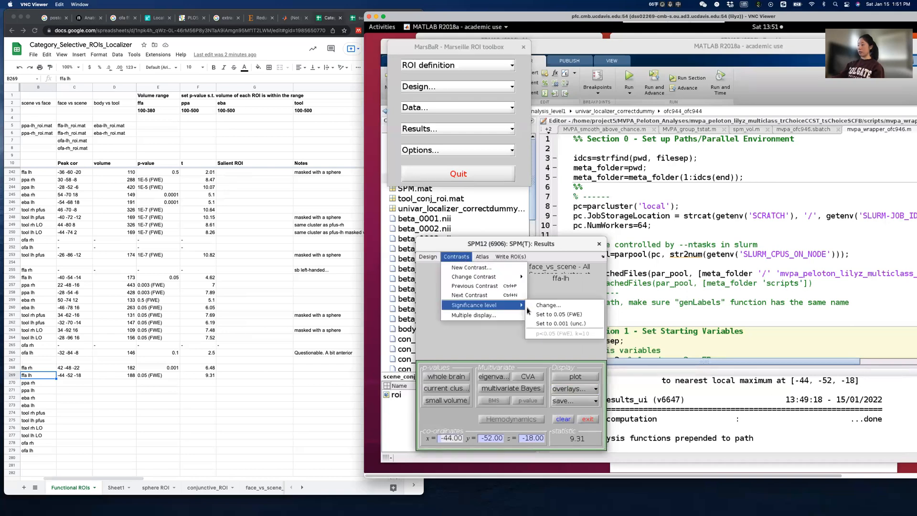
click(551, 324)
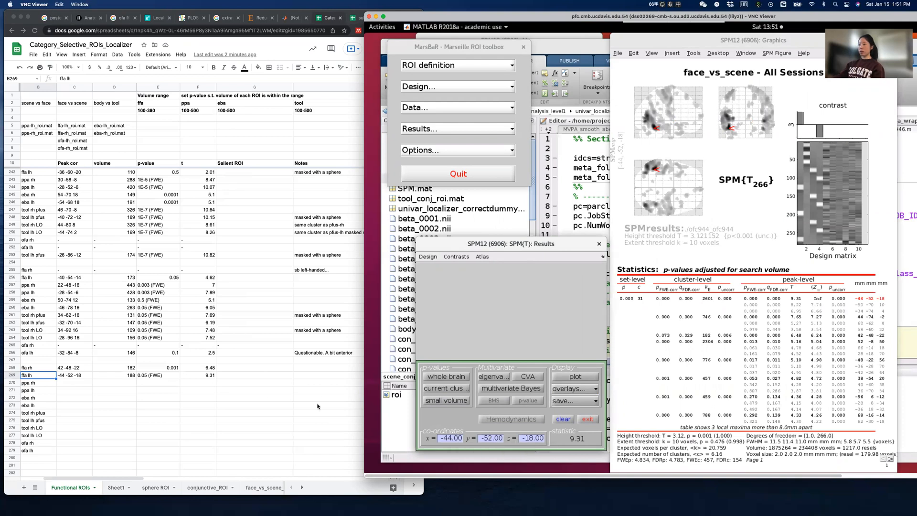
- Move the crosshair to the right-hemisphere FFA peak by setting the coordinates to 42, -48, -22
double_click(457, 438)
text(42)
key(Tab)
text(-28)
key(BackSpace)
key(BackSpace)
text(48)
key(Tab)
text(-22)
key(Return)
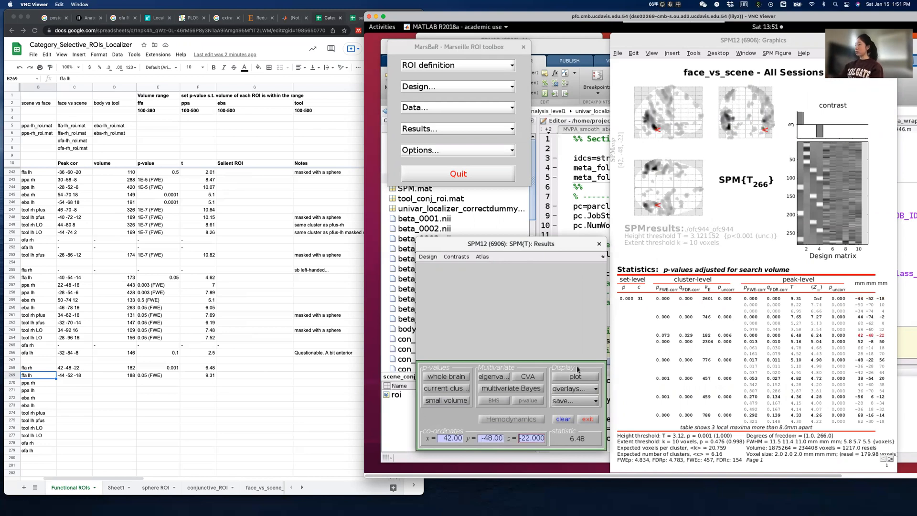
- Get SPM clusters in MarsBaR and write the single cluster at 42 -48 -22 as an ROI, keeping the default description
click(498, 67)
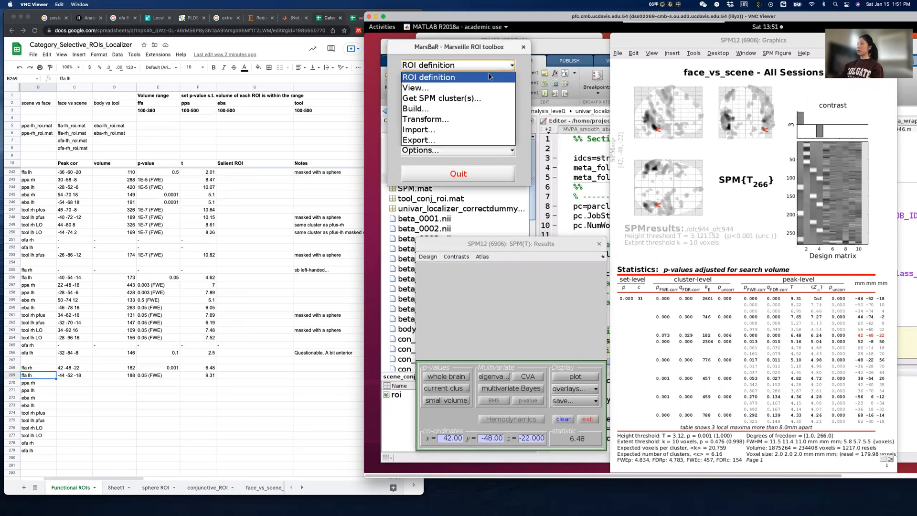
click(472, 99)
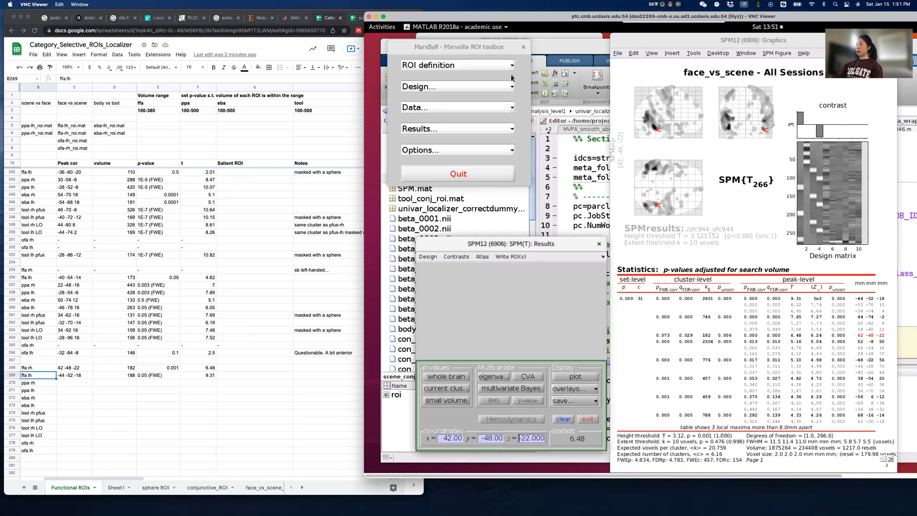
click(516, 257)
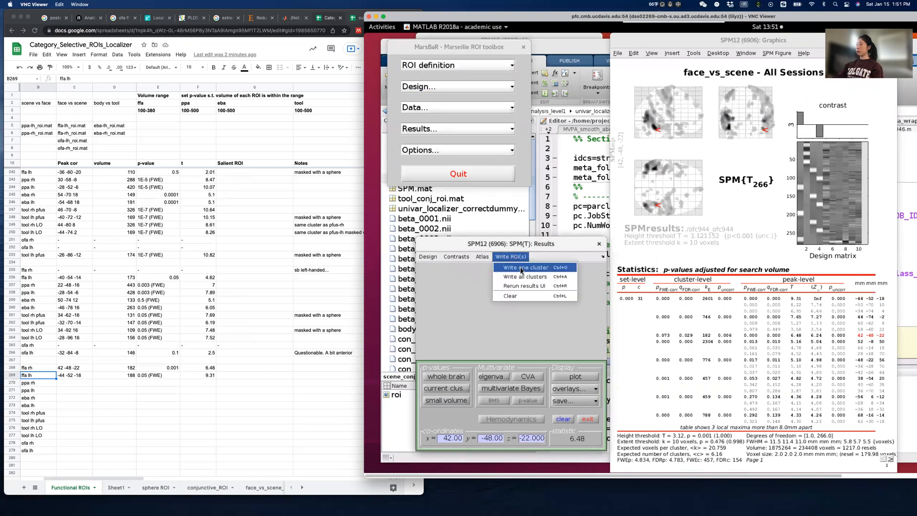
click(521, 269)
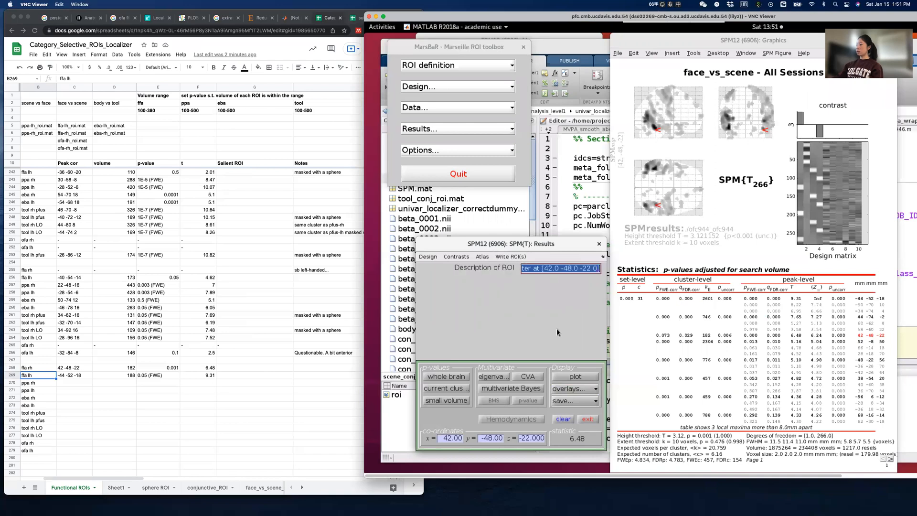
key(Return)
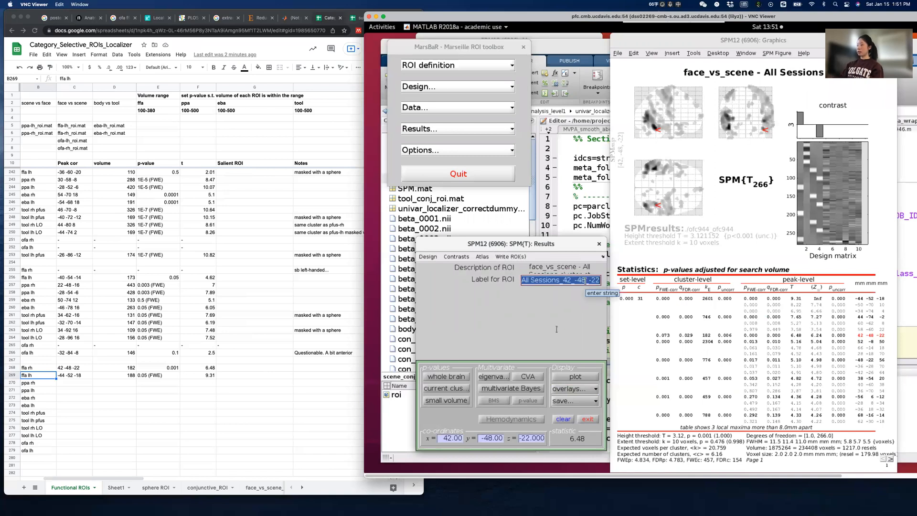
- Label the ROI ffa-rh and save it as ffa-rh_roi.mat in the ofc944_ofc944 folder
text(ffa-)
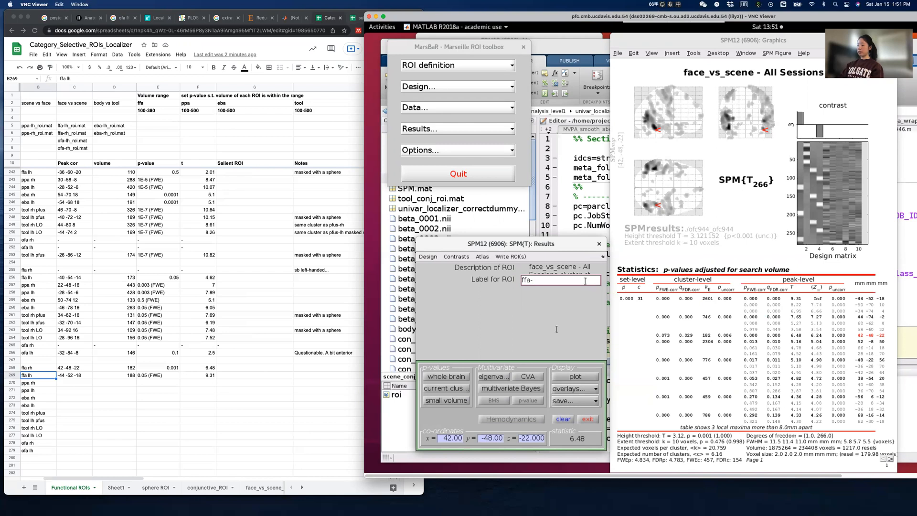
text(rh)
key(Return)
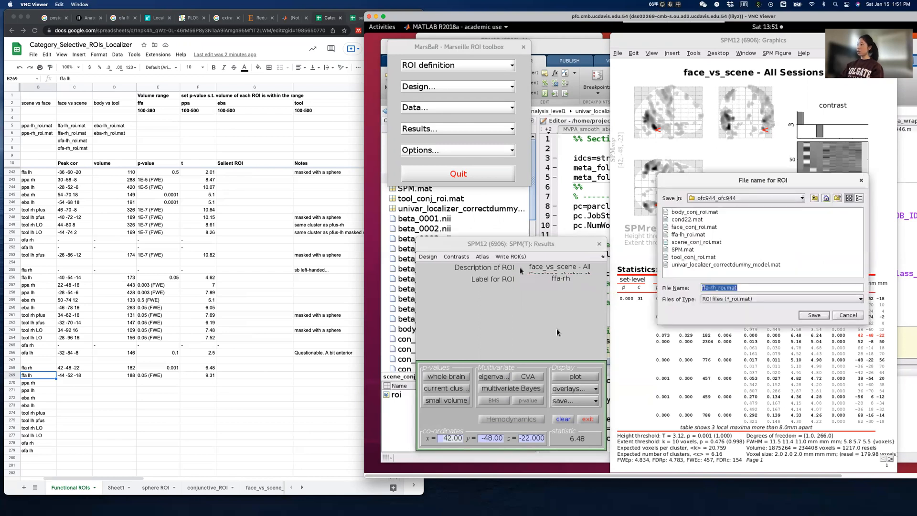
key(Return)
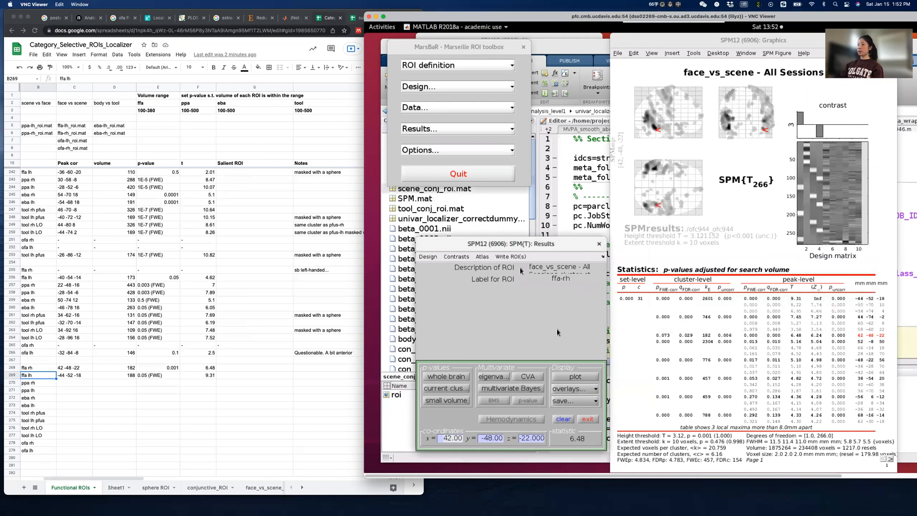
- Open the ffa-lh_roi.mat and ffa-rh_roi.mat files in MarsBaR's ROI viewer
click(444, 65)
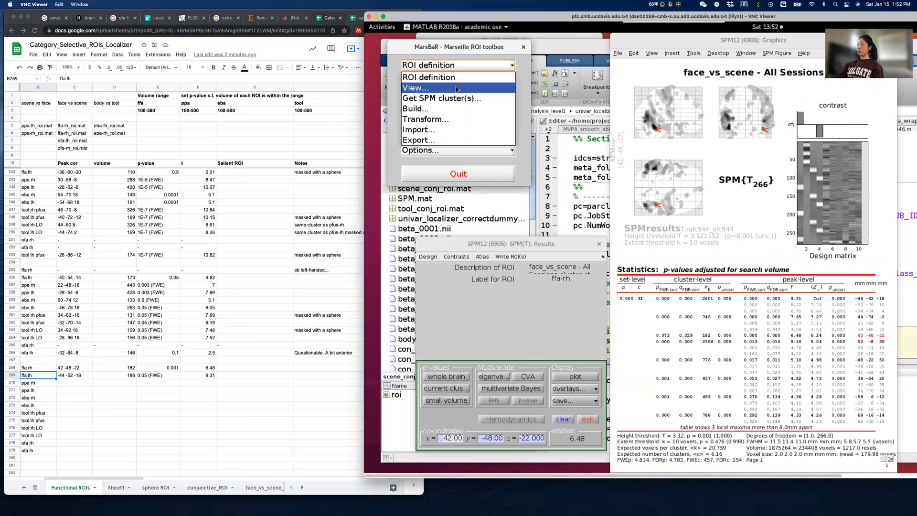
click(444, 74)
click(795, 120)
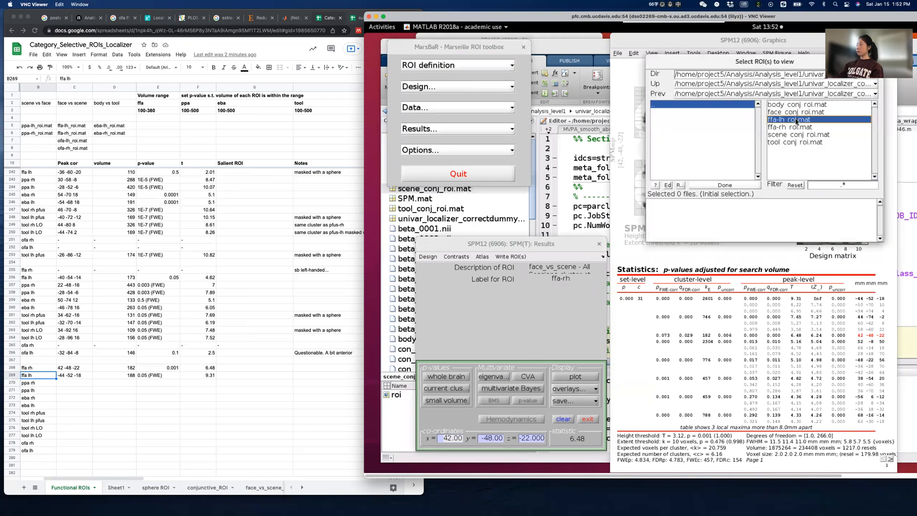
click(795, 121)
click(736, 186)
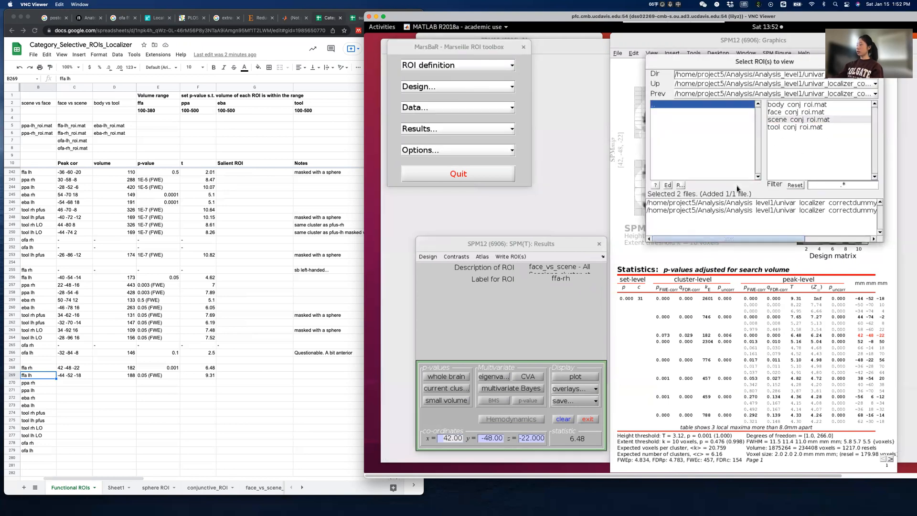